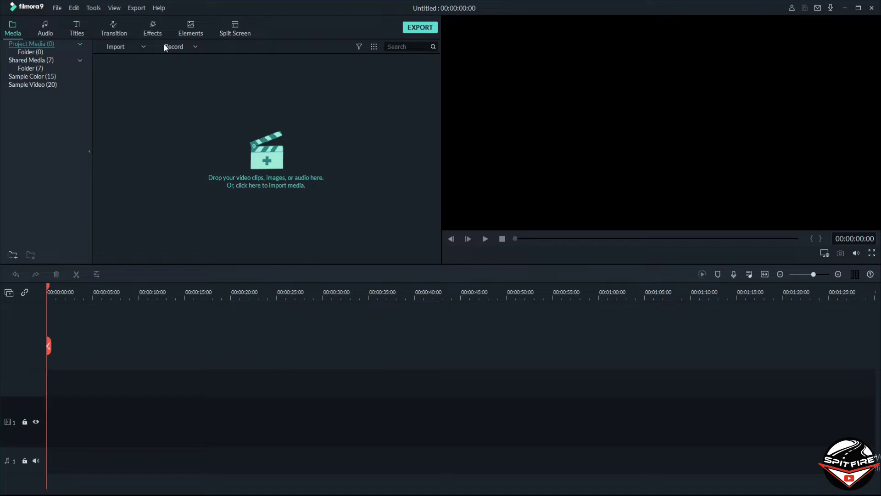
# Step: Open the recent project 11-limpo-converted - 30FPS.wfp and place the playhead at 00:00:10:10, near the end of the clips
pyautogui.click(56, 9)
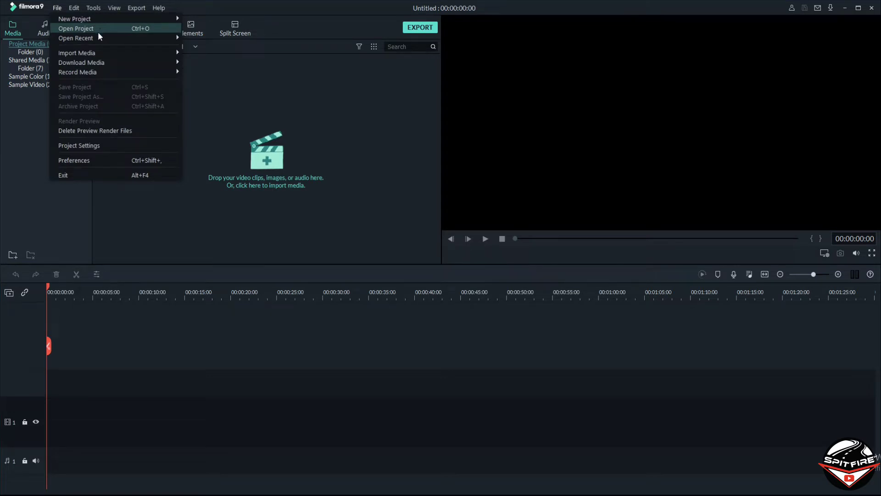
pyautogui.moveTo(96, 37)
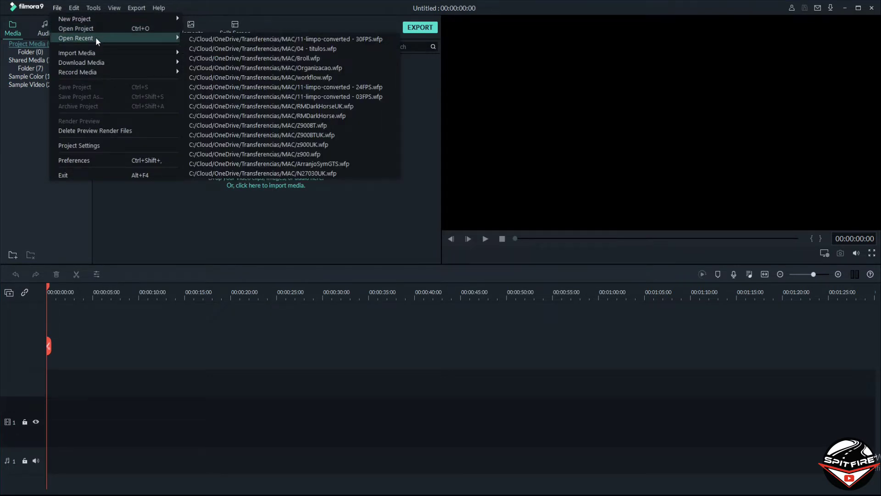
pyautogui.click(286, 39)
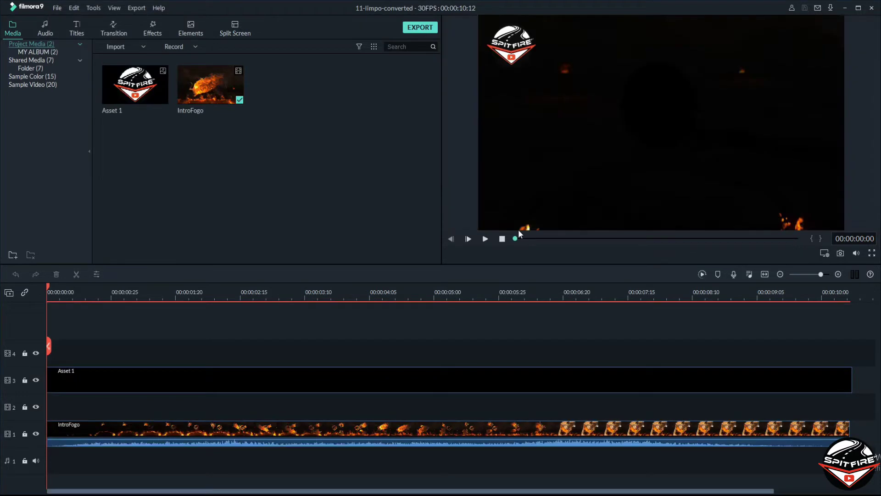
pyautogui.moveTo(470, 293); pyautogui.dragTo(221, 288)
pyautogui.click(263, 297)
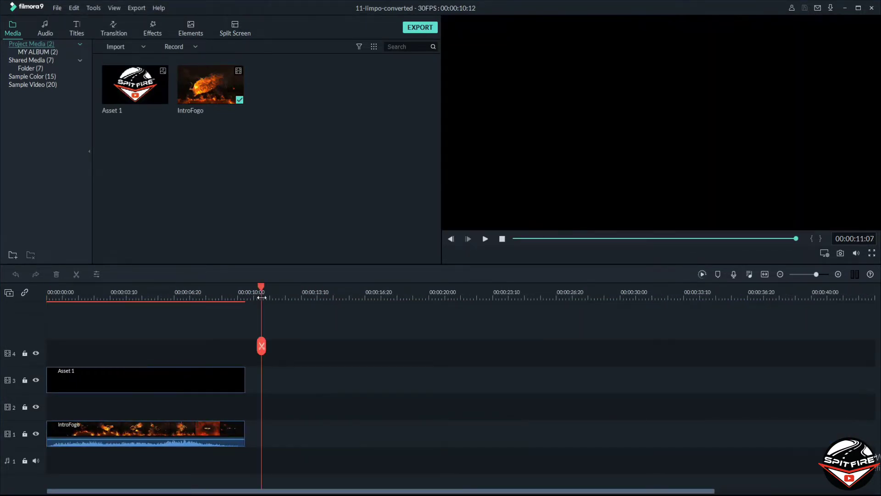
pyautogui.click(245, 296)
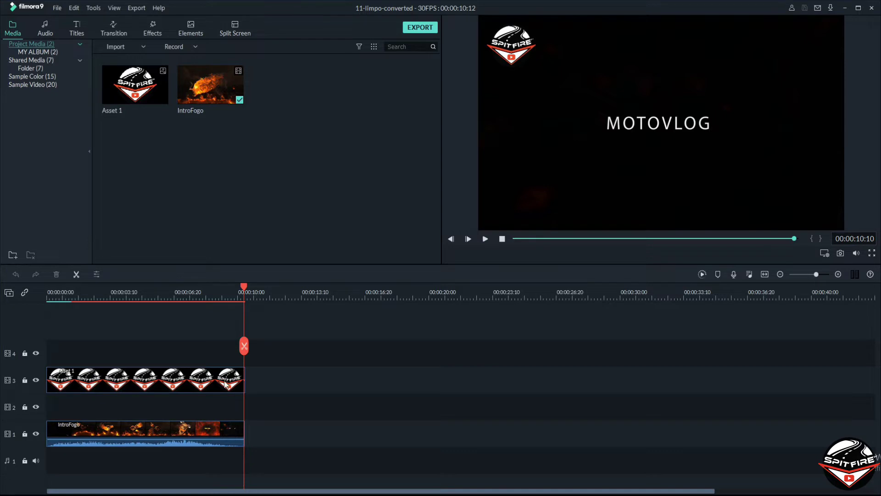
# Step: Delete all empty tracks from the timeline
pyautogui.rightClick(21, 330)
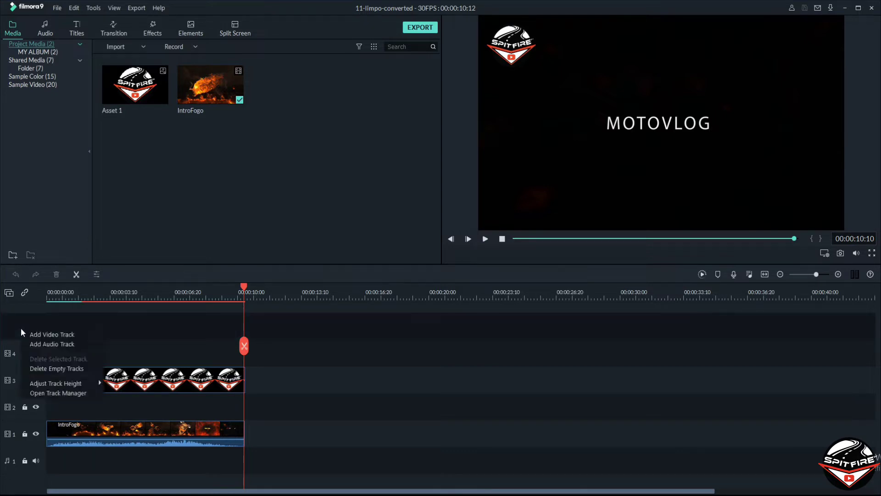
pyautogui.click(58, 369)
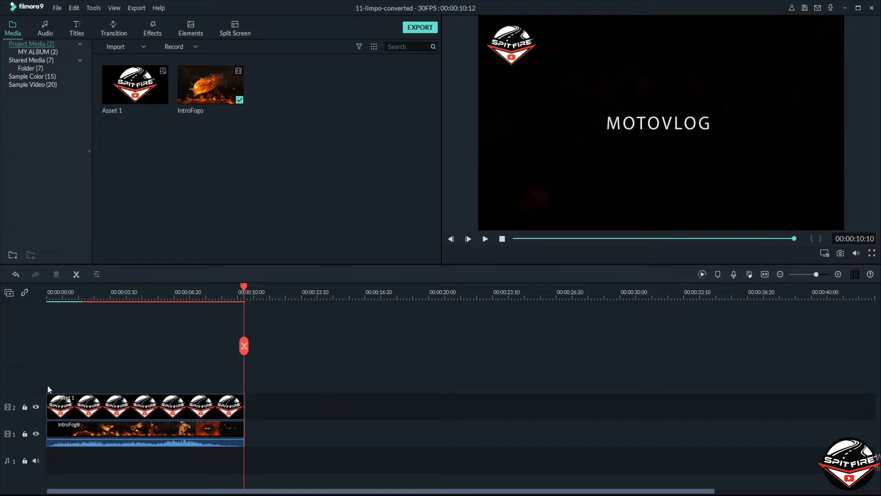
# Step: Set the timeline's track height to Big and look over the enlarged tracks
pyautogui.rightClick(25, 381)
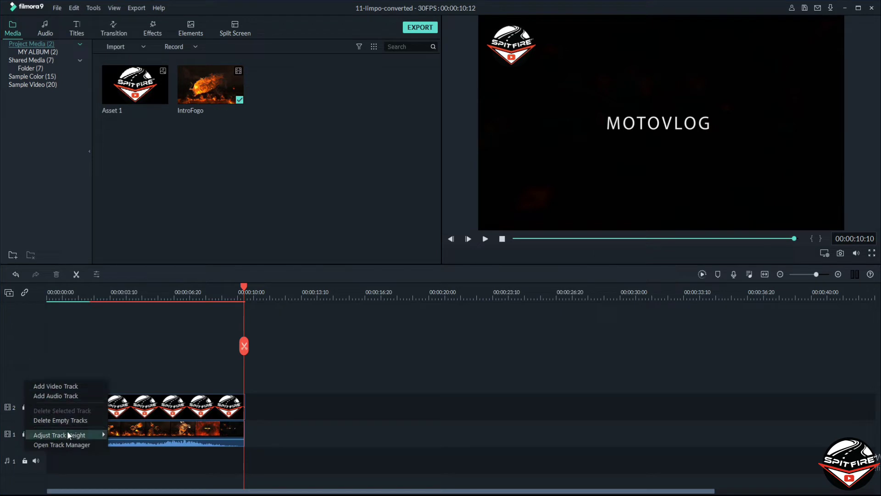
pyautogui.moveTo(69, 434)
pyautogui.click(127, 461)
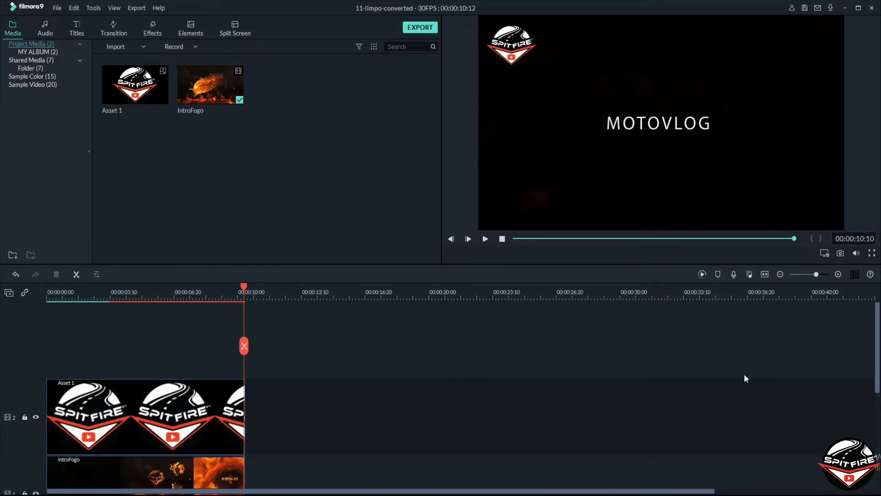
pyautogui.scroll(-3, 878, 342)
pyautogui.scroll(3, 459, 395)
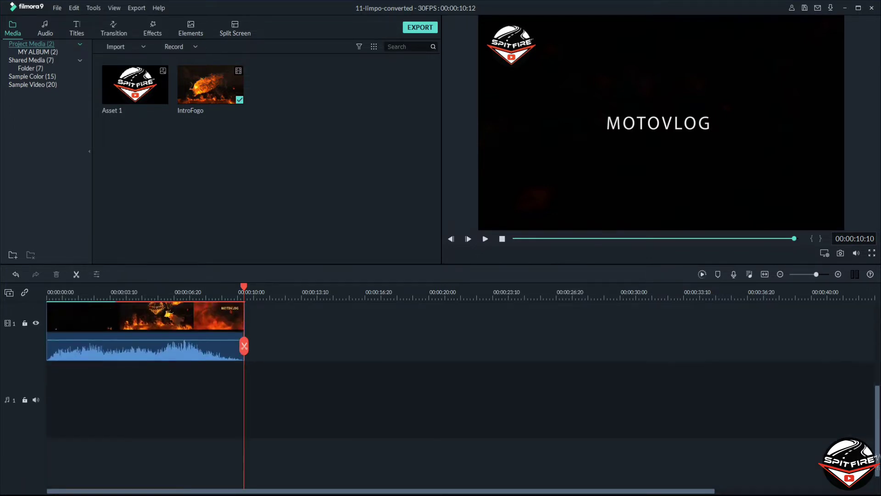
pyautogui.scroll(-1, 691, 394)
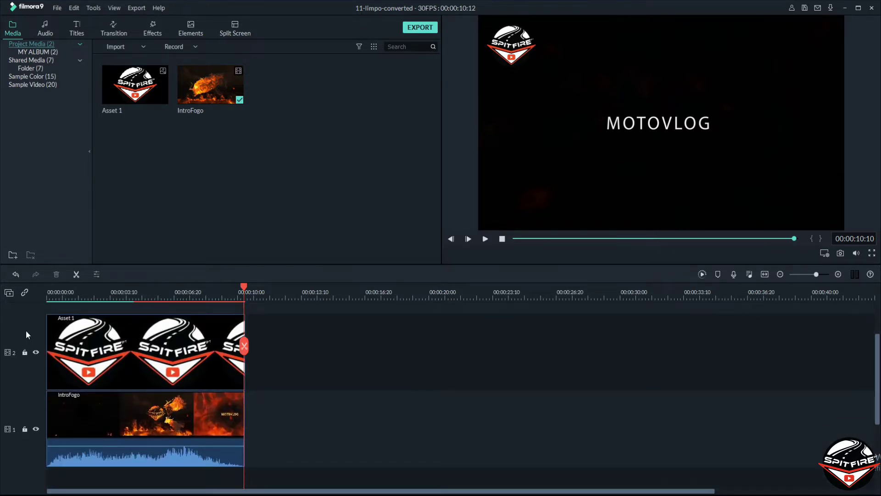
# Step: Set the timeline's track height to Normal
pyautogui.rightClick(25, 329)
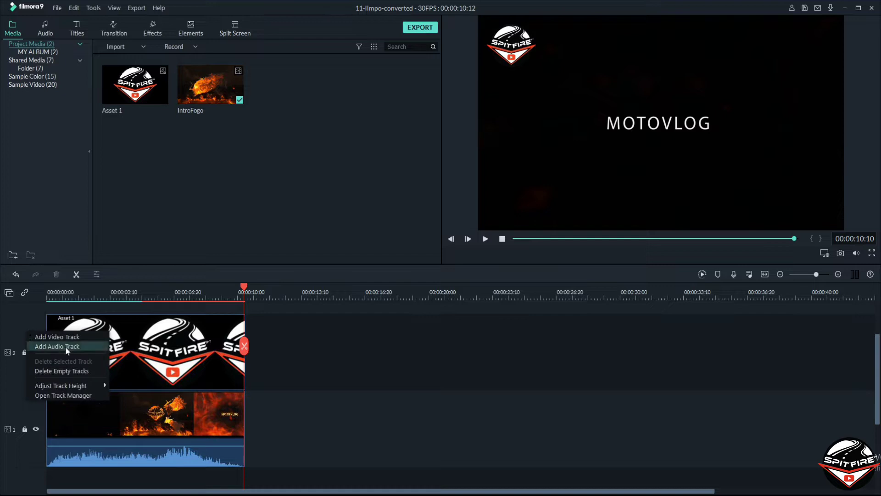
pyautogui.moveTo(73, 385)
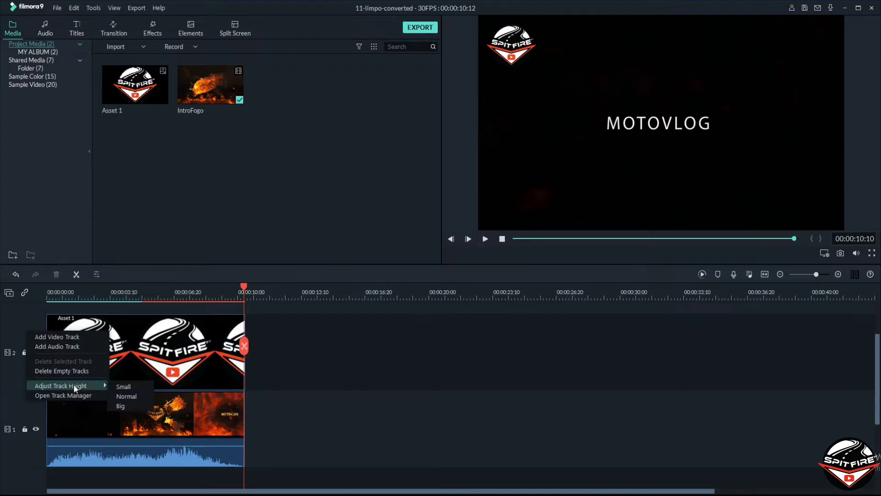
pyautogui.click(134, 394)
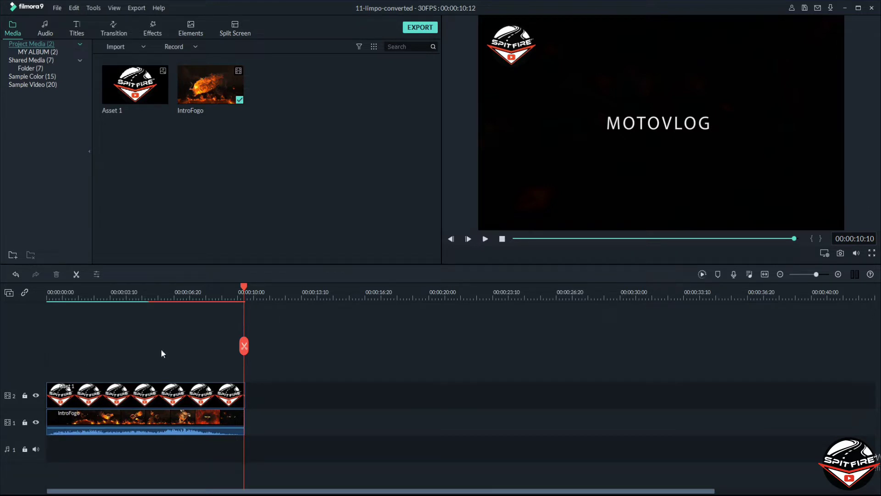
# Step: Lock both video tracks and the audio track, and unlock all three of them again
pyautogui.click(26, 396)
pyautogui.click(25, 423)
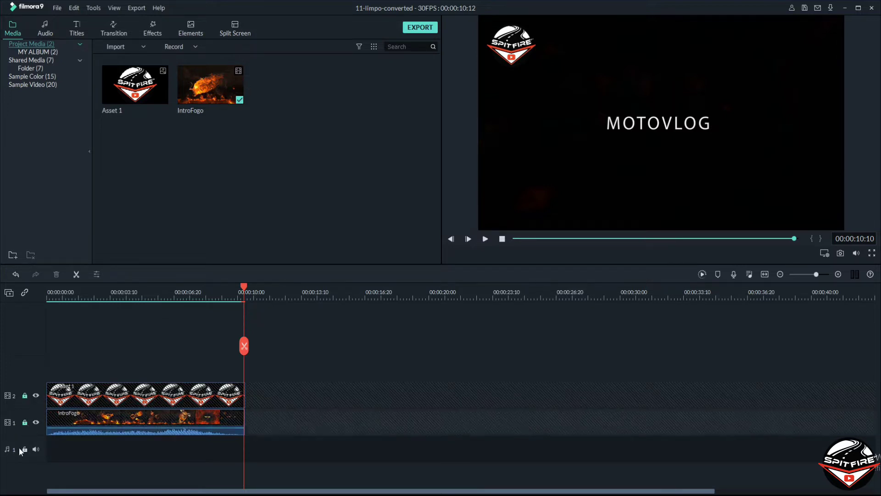
pyautogui.click(24, 449)
pyautogui.click(25, 423)
pyautogui.click(25, 395)
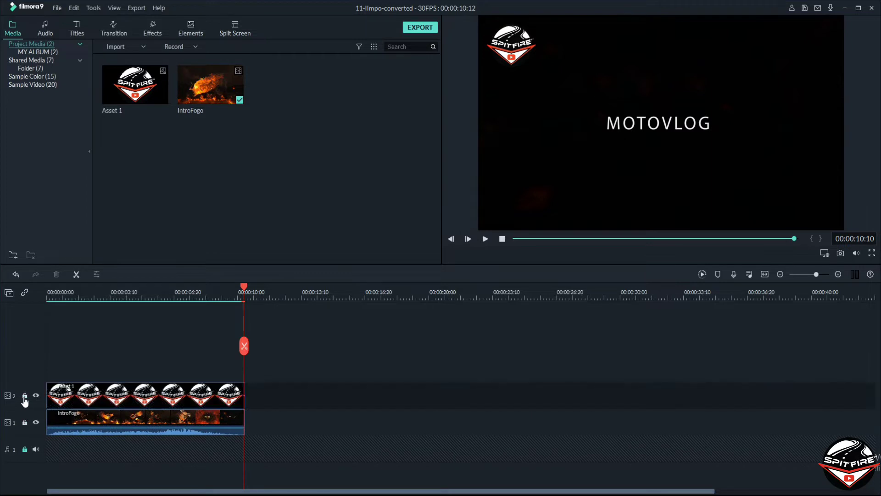
pyautogui.click(25, 449)
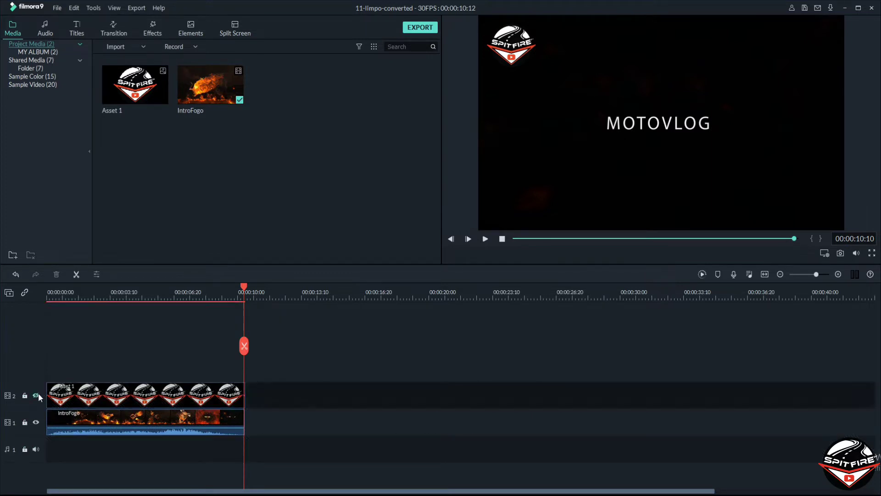
# Step: Toggle video track 2's output off and on to compare the logo overlay at 00:00:04:10, and lock and unlock that track
pyautogui.click(36, 395)
pyautogui.click(129, 292)
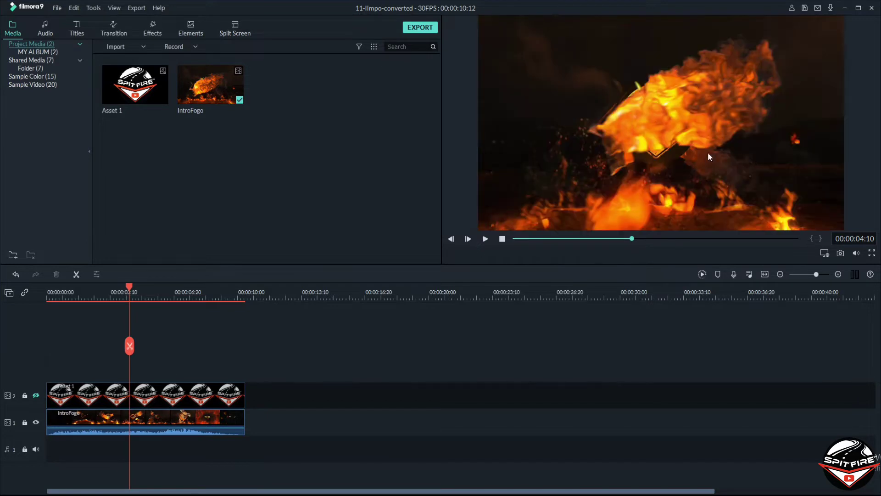
pyautogui.click(36, 396)
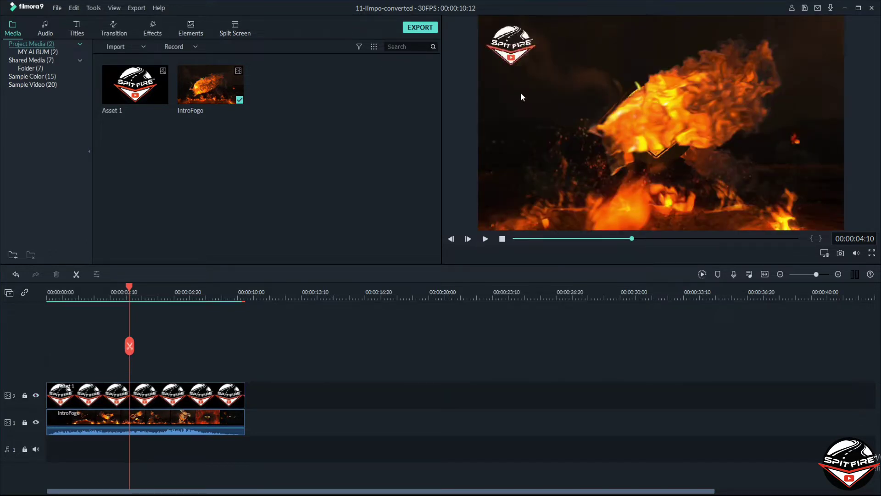
pyautogui.click(37, 395)
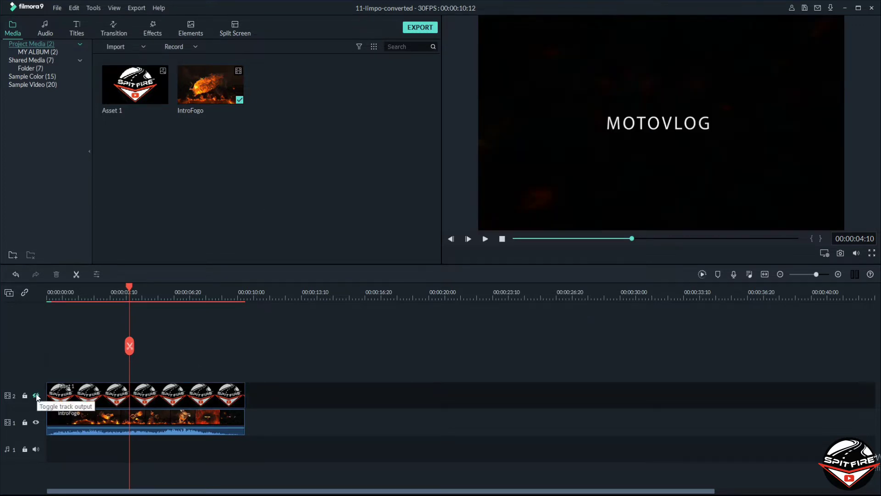
pyautogui.click(36, 396)
pyautogui.click(26, 396)
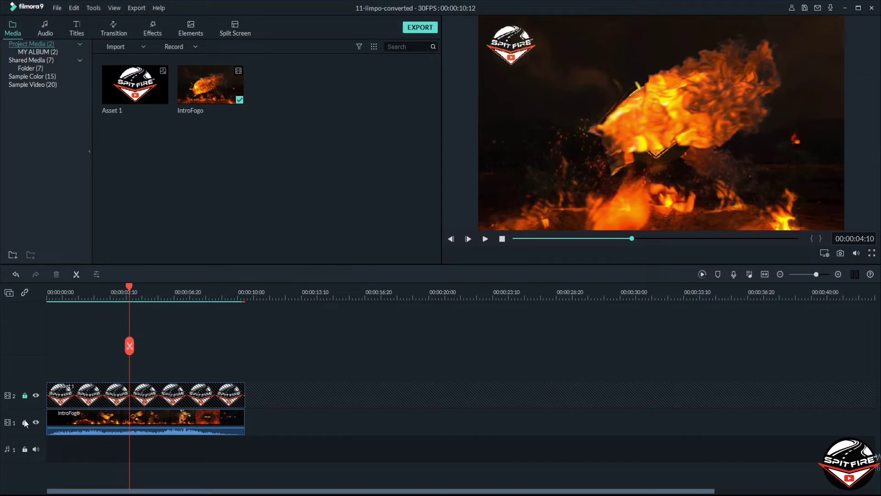
pyautogui.click(25, 396)
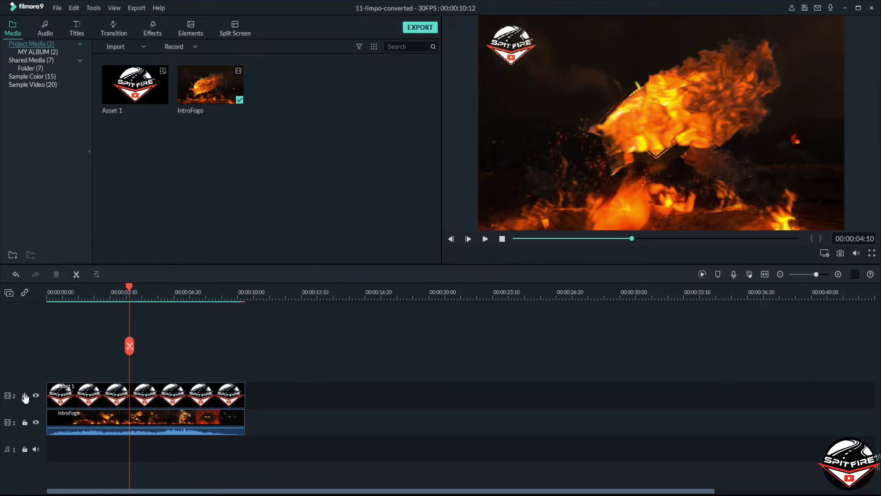
# Step: Import the media file VID_20190517_174138~2-1.mp4 from the broll folder into the project
pyautogui.click(99, 296)
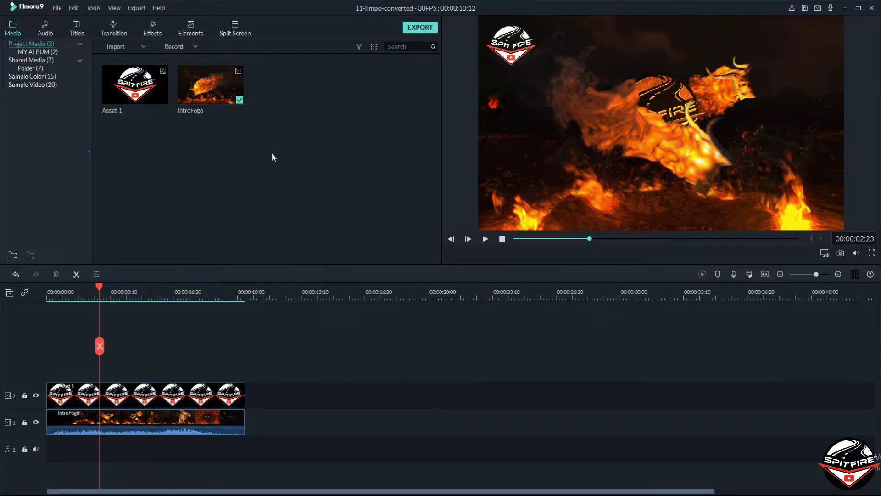
pyautogui.click(146, 45)
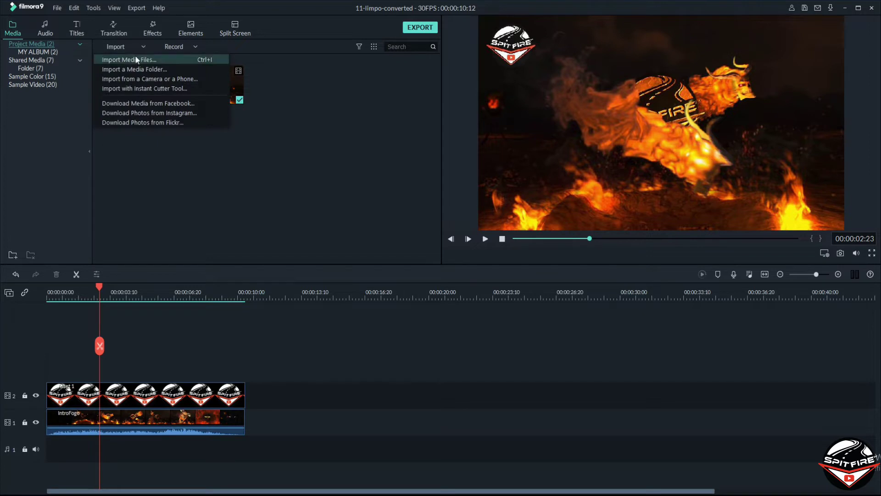
pyautogui.click(136, 56)
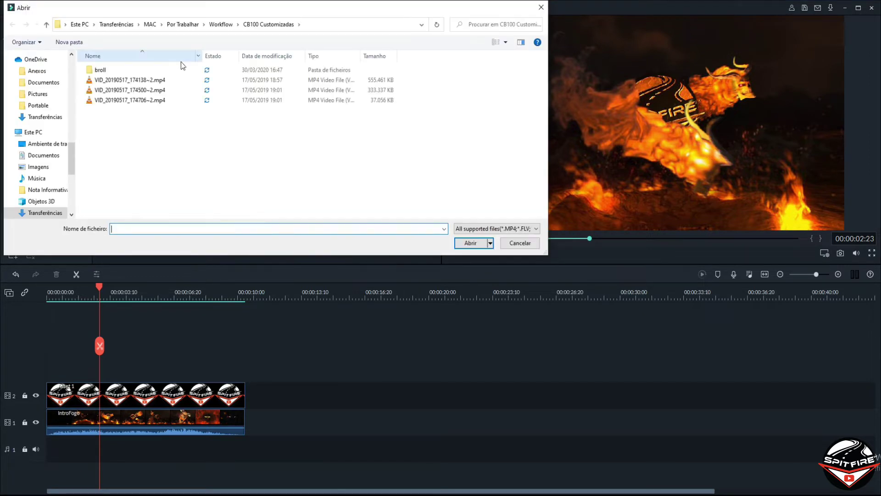
pyautogui.doubleClick(112, 70)
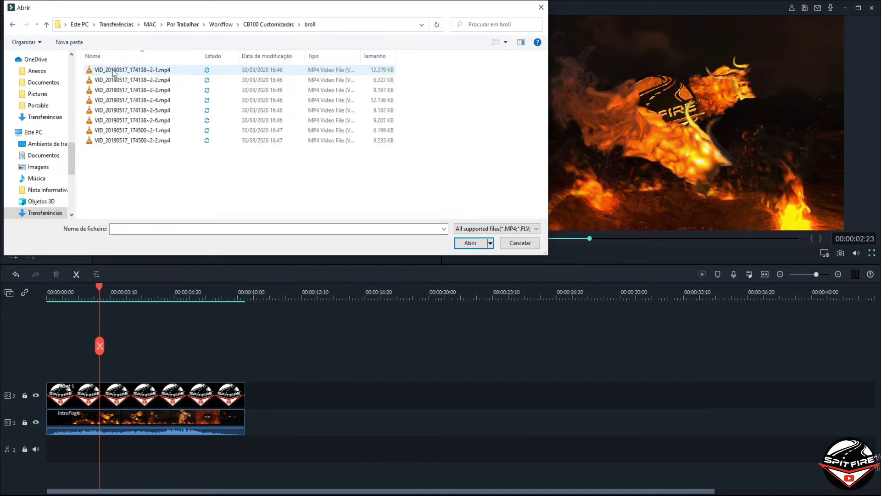
pyautogui.doubleClick(114, 73)
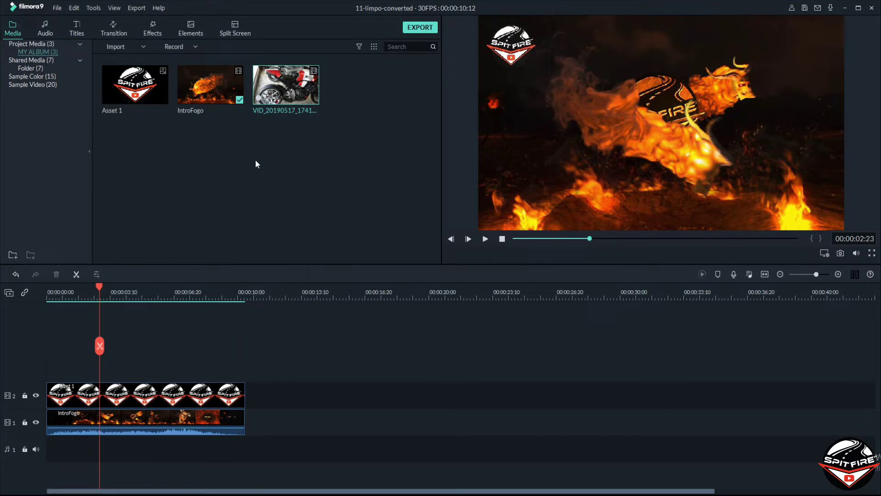
# Step: Place the imported motorcycle clip on a new video track above Asset 1, about 3 seconds in, and play it up to 00:00:04:21
pyautogui.moveTo(297, 95); pyautogui.dragTo(119, 359)
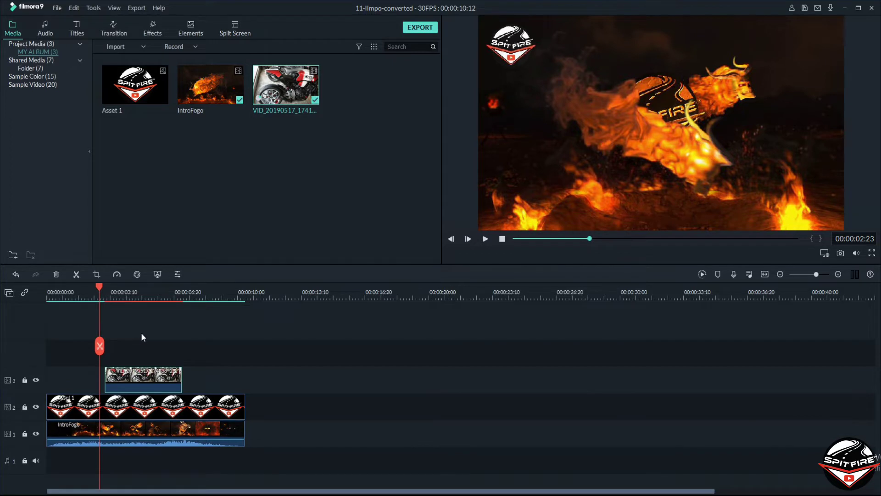
pyautogui.press('space')
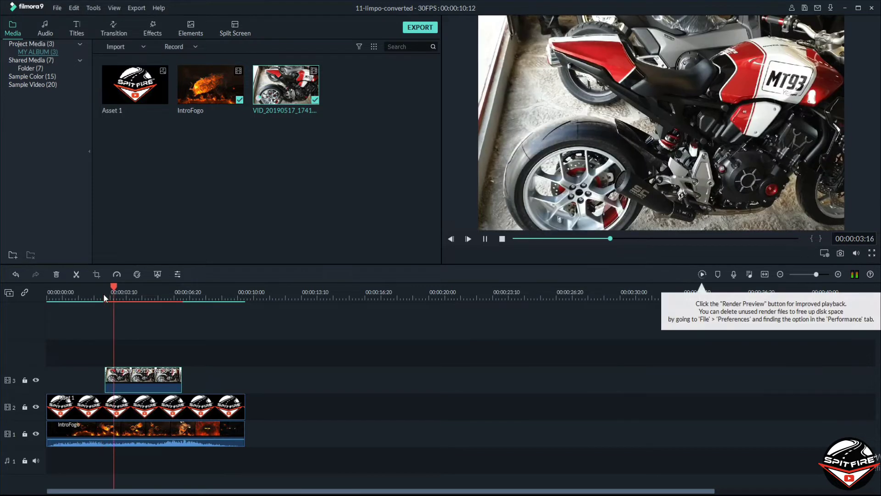
pyautogui.press('space')
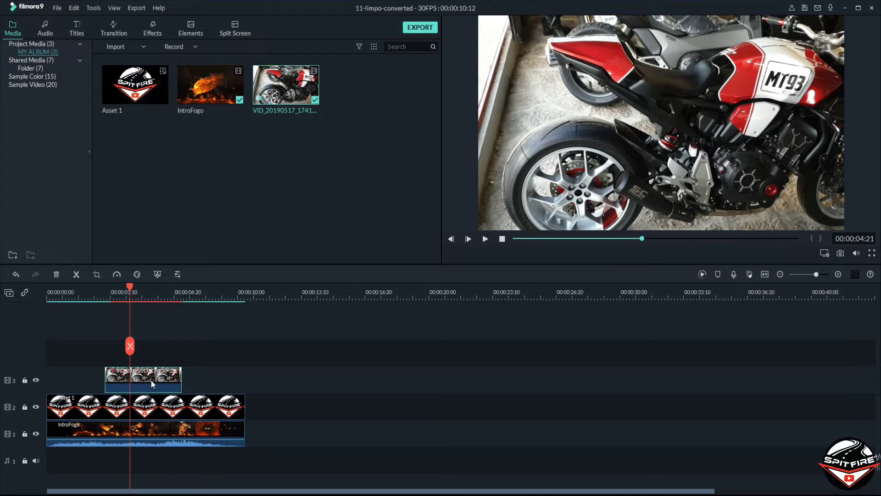
# Step: Lock video track 3 and split the Asset 1 and IntroFogo clips at 00:00:04:21
pyautogui.click(25, 380)
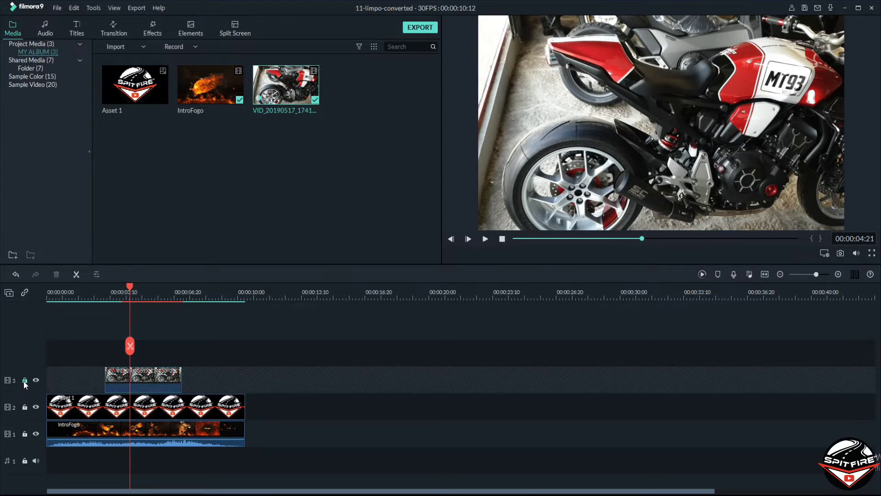
pyautogui.hotkey('ctrl', 'b')
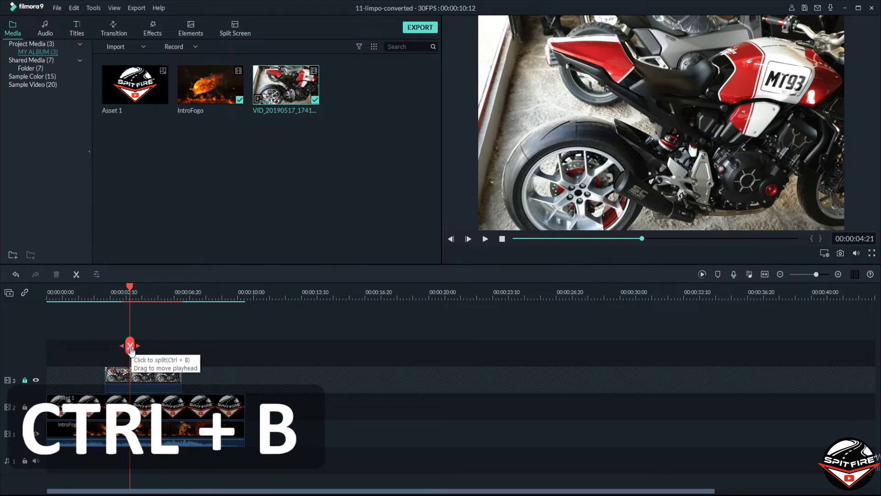
pyautogui.click(131, 347)
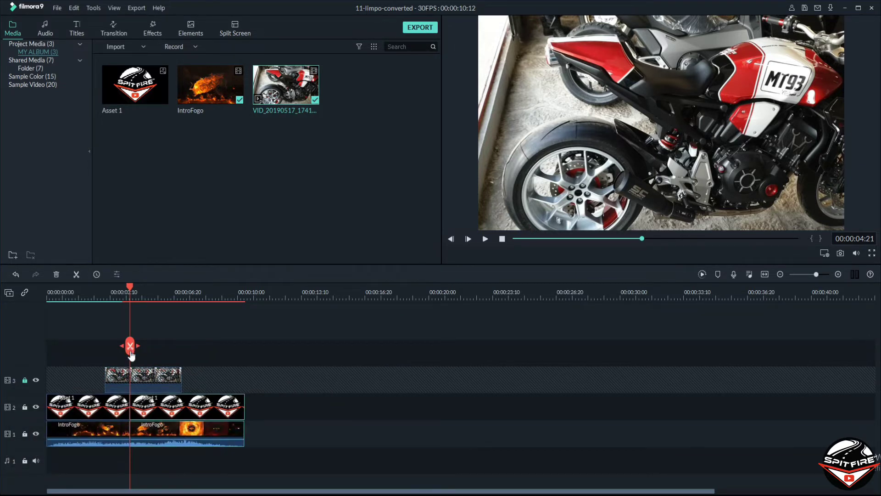
# Step: Shift the second halves of Asset 1 and IntroFogo about 3 seconds along the timeline, and undo the move
pyautogui.moveTo(160, 412)
pyautogui.mouseDown()
pyautogui.moveTo(159, 424)
pyautogui.moveTo(152, 418)
pyautogui.mouseUp()
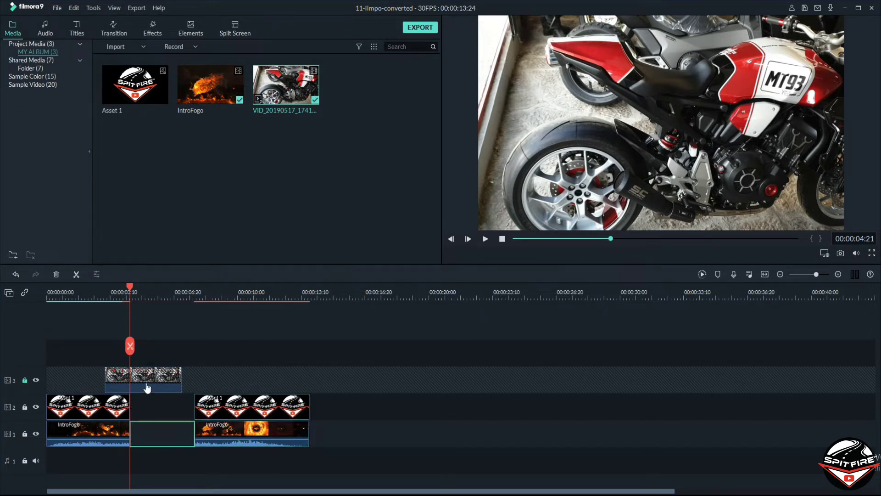
pyautogui.hotkey('ctrl', 'z')
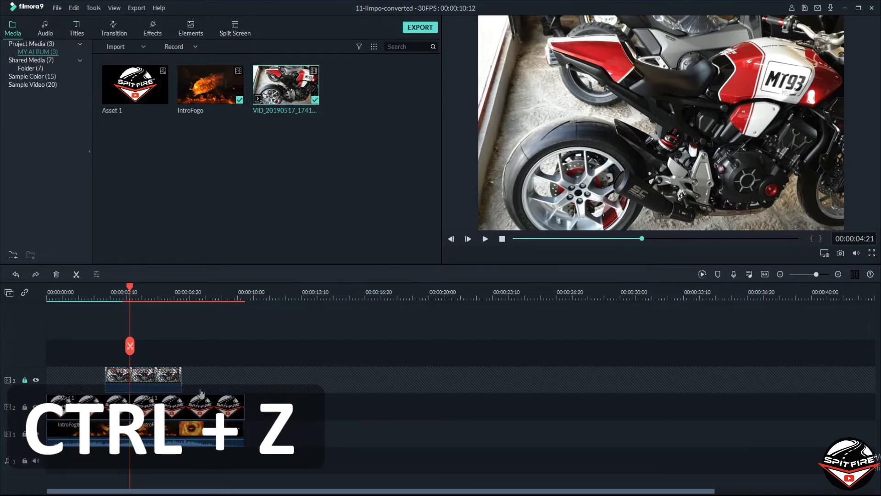
# Step: Undo the previous split, unlock video track 3, and split the clips on all three video tracks at 00:00:04:21
pyautogui.hotkey('ctrl', 'z')
pyautogui.click(25, 381)
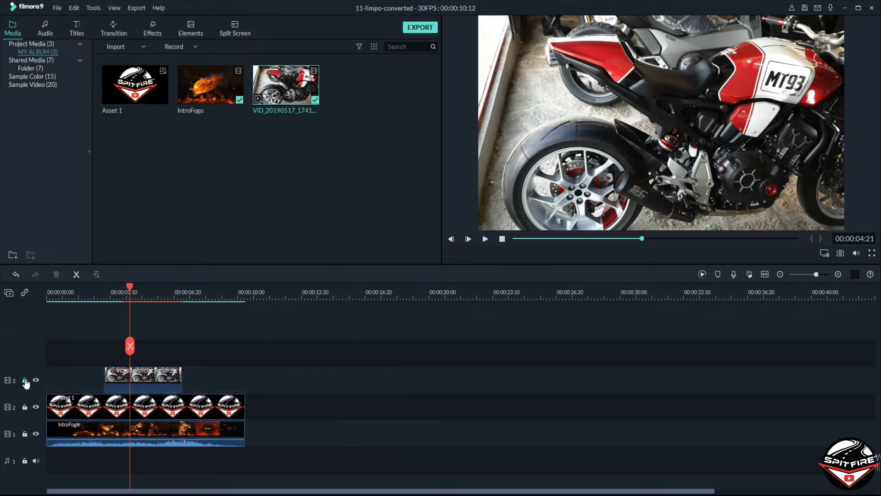
pyautogui.click(130, 347)
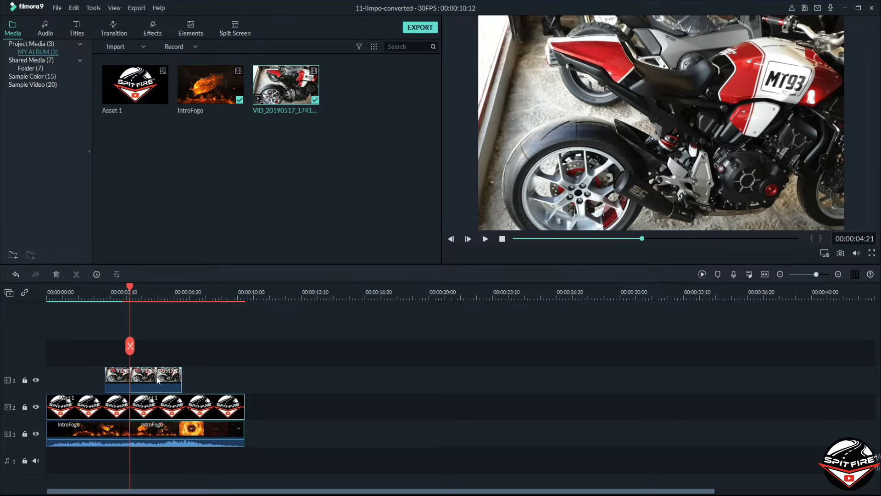
# Step: Shift the second halves of all three clips about 3 seconds along the timeline, and undo both the move and the split
pyautogui.moveTo(157, 376); pyautogui.dragTo(217, 374)
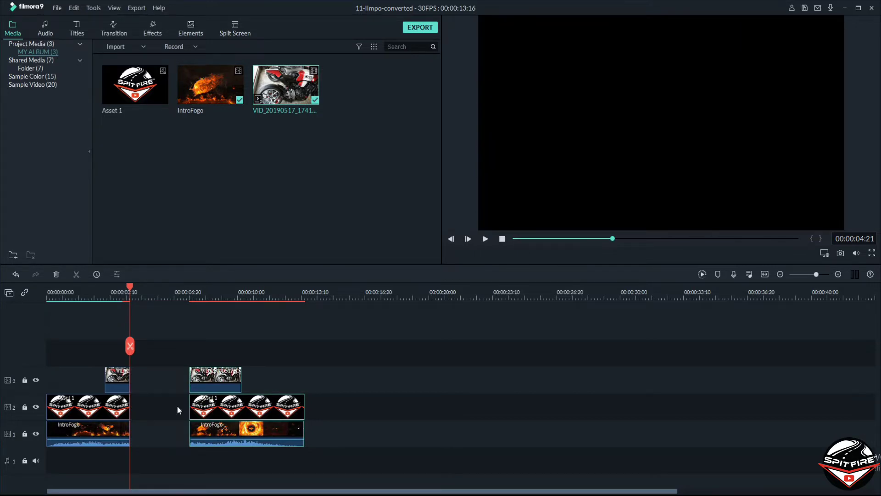
pyautogui.hotkey('ctrl', 'z')
pyautogui.hotkey('ctrl', 'z')
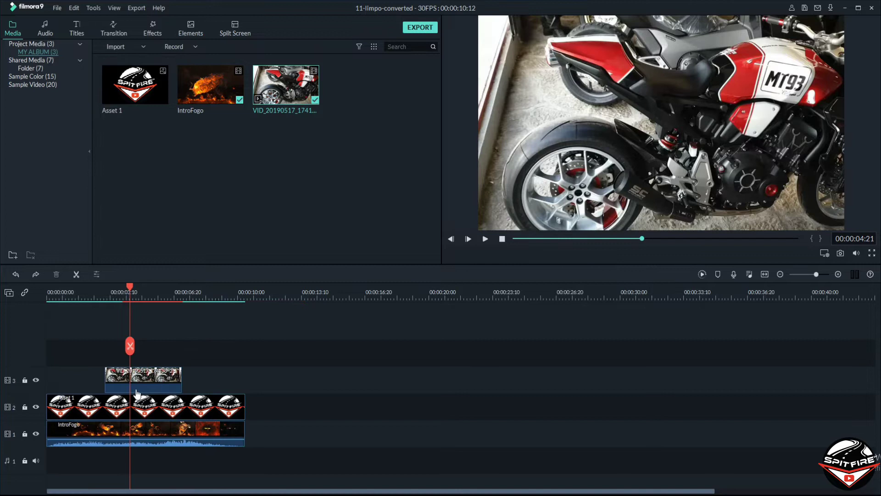
# Step: Undo the placement and the import of the motorcycle b-roll clip
pyautogui.click(25, 380)
pyautogui.click(154, 375)
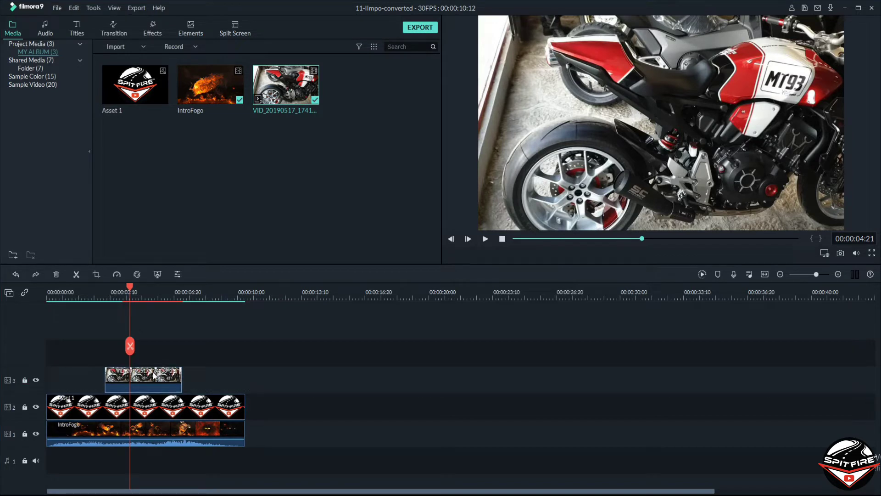
pyautogui.hotkey('ctrl', 'z')
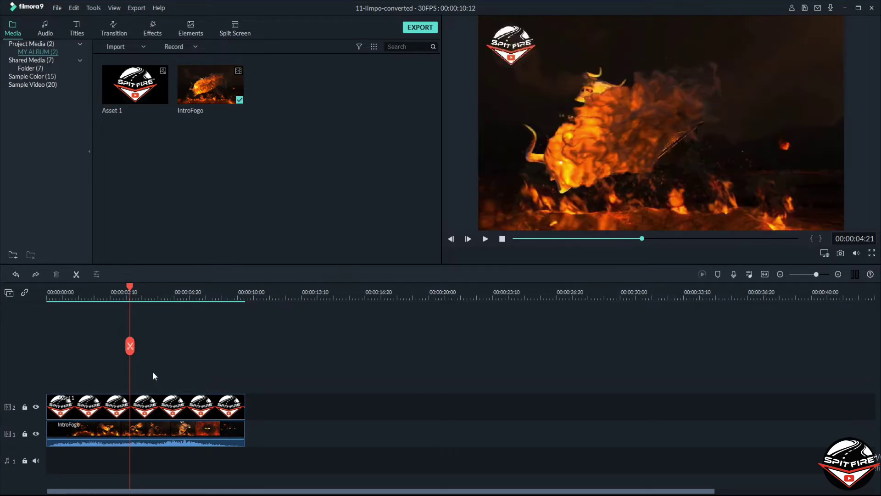
# Step: Move the playhead to 00:00:07:20 and try the timeline zoom, scaling the time ruler out and back in
pyautogui.click(193, 293)
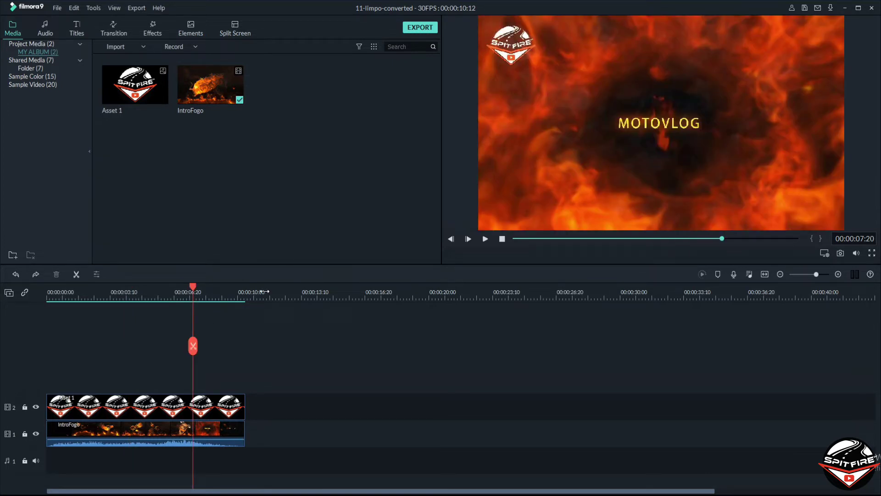
pyautogui.moveTo(389, 290); pyautogui.dragTo(281, 296)
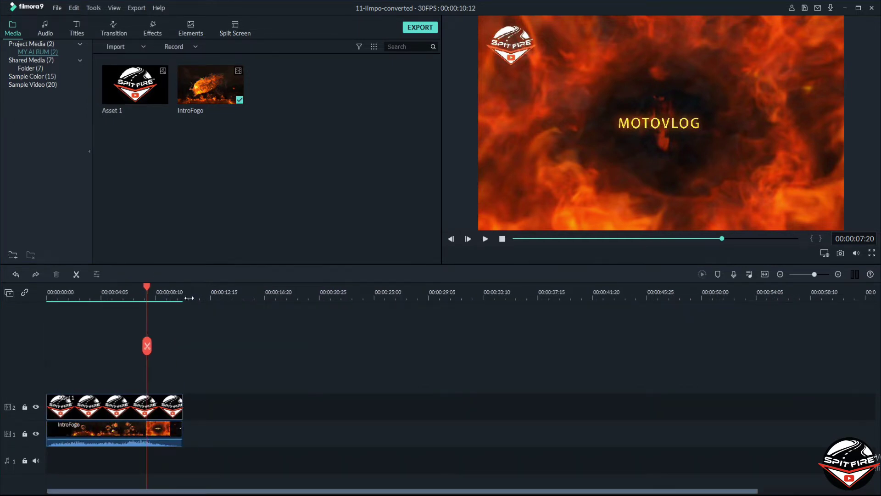
pyautogui.moveTo(189, 298); pyautogui.dragTo(276, 303)
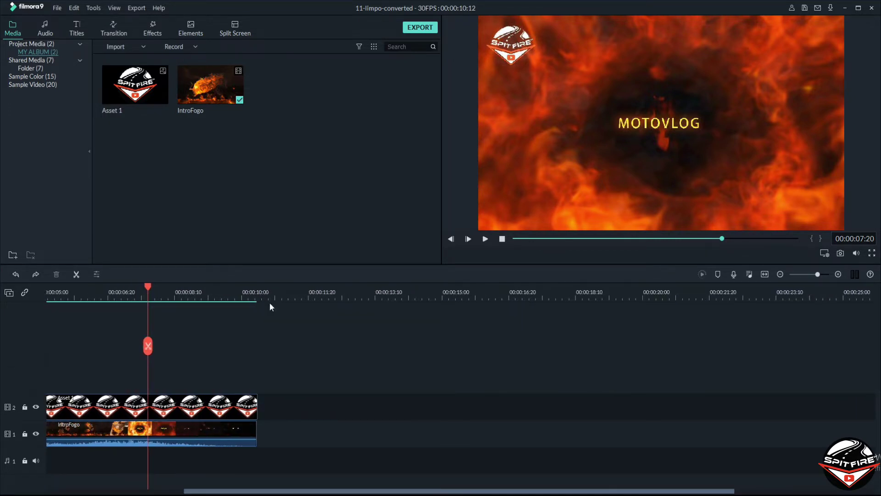
pyautogui.moveTo(818, 275)
pyautogui.mouseDown()
pyautogui.moveTo(795, 275)
pyautogui.moveTo(828, 274)
pyautogui.moveTo(800, 276)
pyautogui.moveTo(820, 278)
pyautogui.mouseUp()
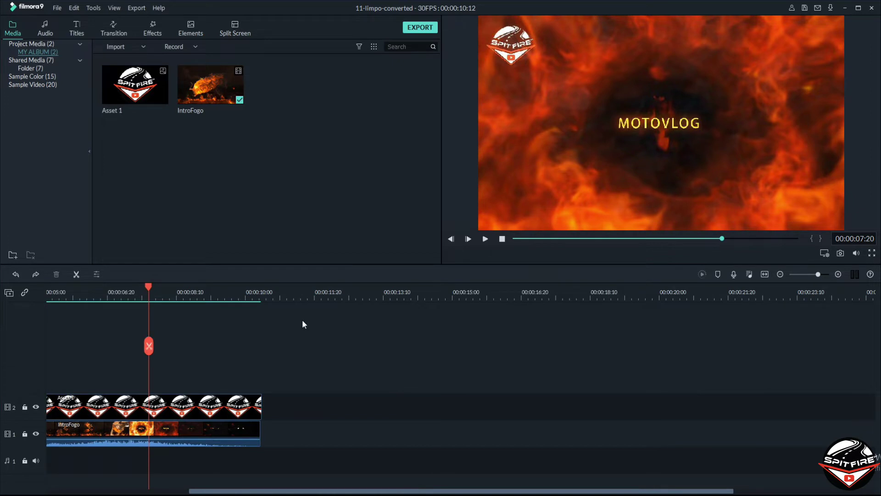
# Step: Import VID_20190517_174138~2.mp4 from the CB100 Customizadas folder and place it on video track 2 directly after Asset 1
pyautogui.click(280, 299)
pyautogui.click(134, 46)
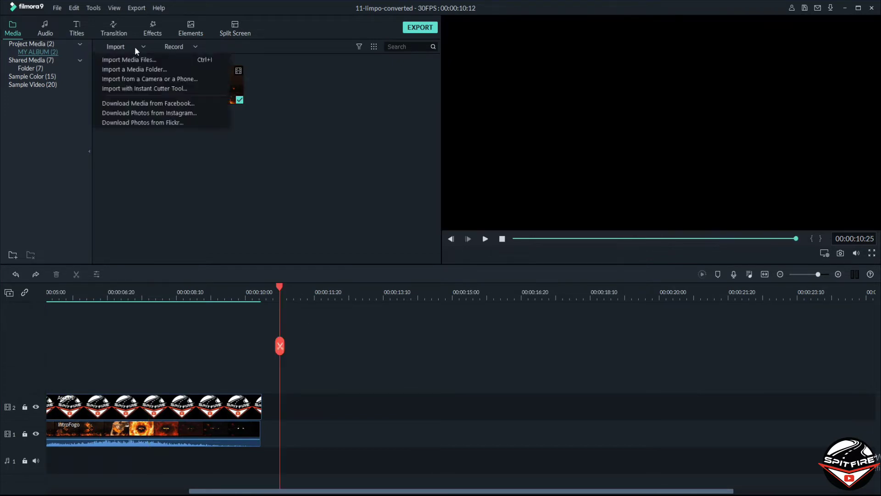
pyautogui.click(137, 58)
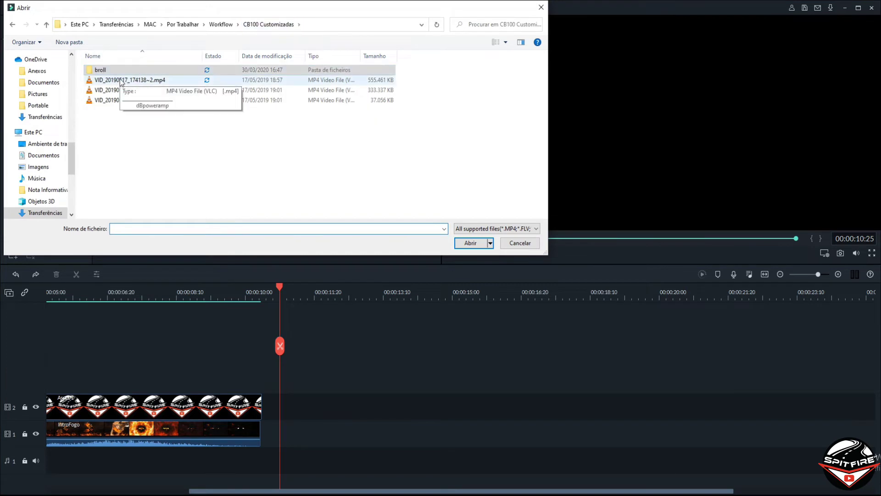
pyautogui.doubleClick(120, 80)
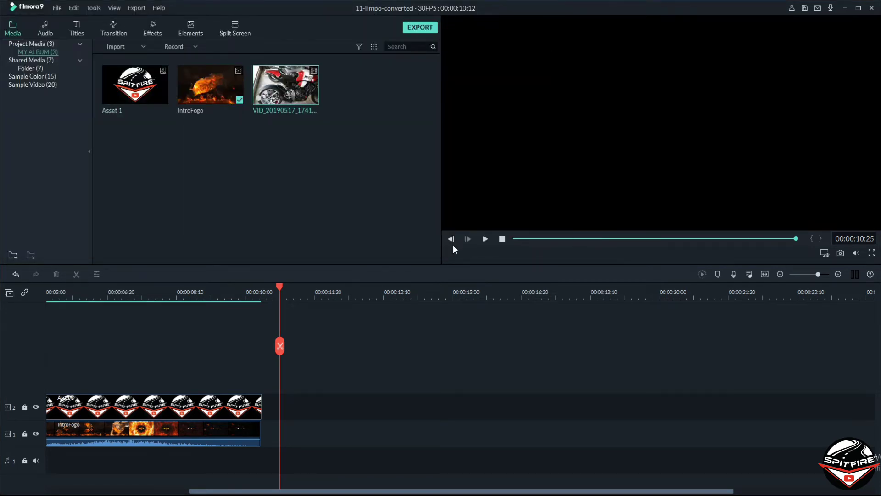
pyautogui.moveTo(298, 97); pyautogui.dragTo(263, 411)
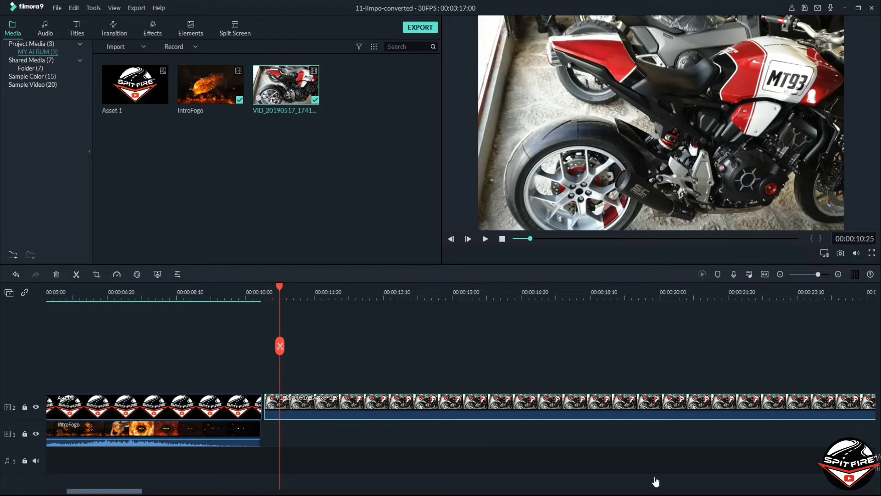
# Step: Fit the whole project in the timeline and preview the motorcycle clip at 00:02:08:26, 00:00:33:11 and 00:01:28:26
pyautogui.moveTo(138, 491); pyautogui.dragTo(342, 491)
pyautogui.scroll(10, 299, 484)
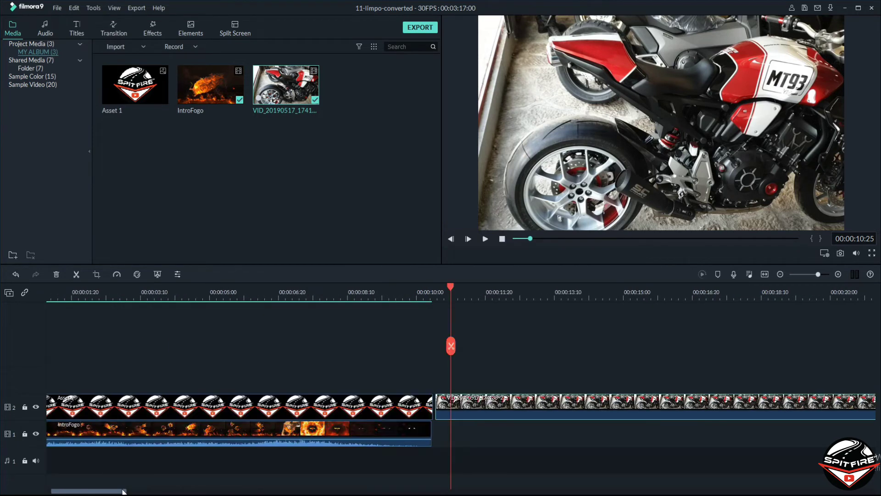
pyautogui.click(766, 274)
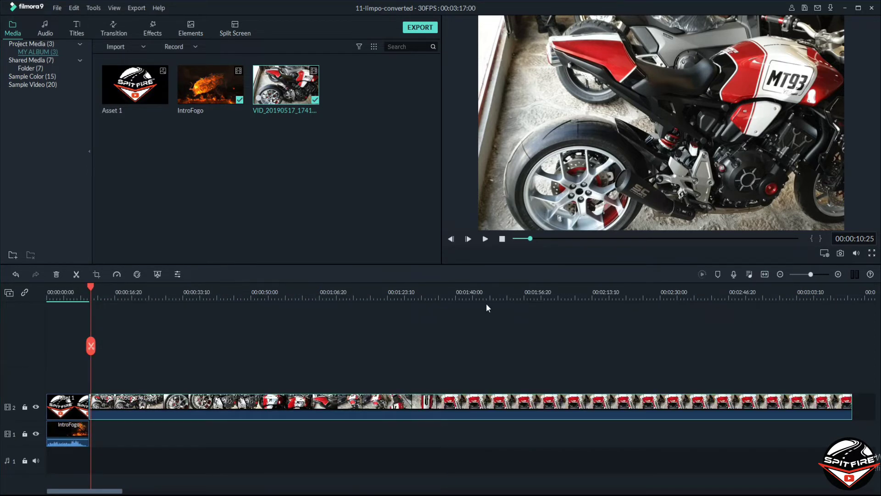
pyautogui.click(360, 290)
pyautogui.click(574, 294)
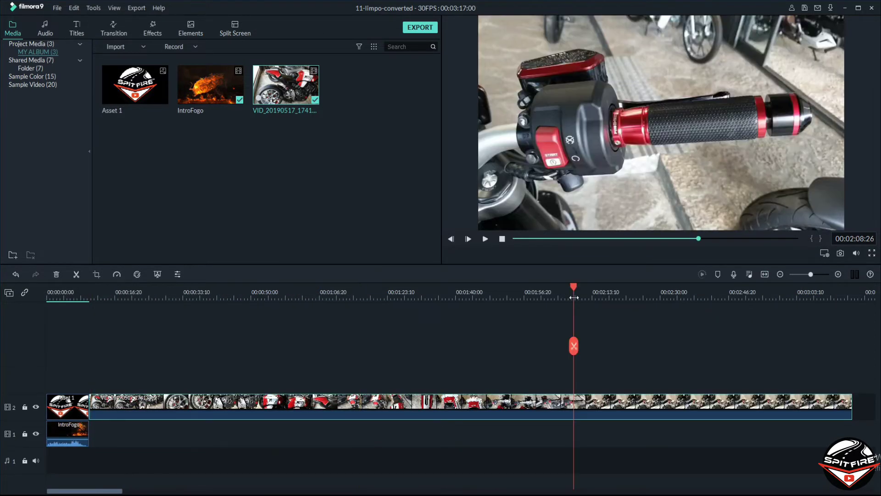
pyautogui.click(633, 292)
pyautogui.click(183, 296)
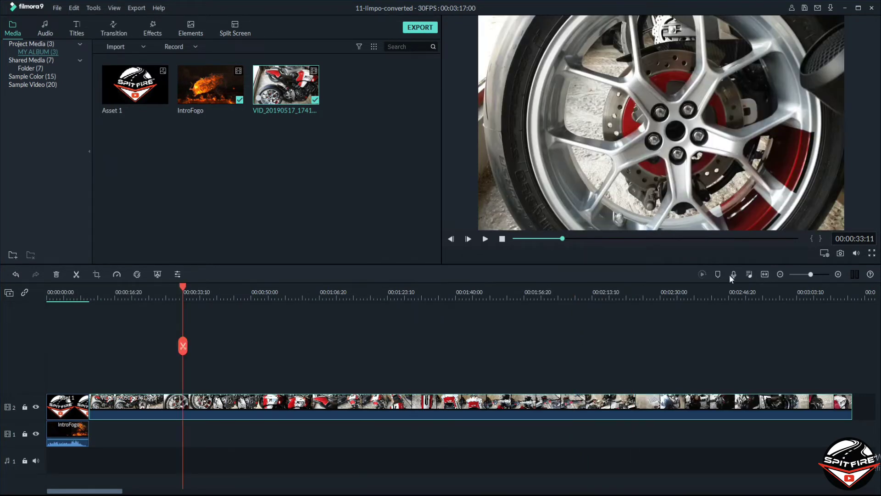
pyautogui.click(410, 294)
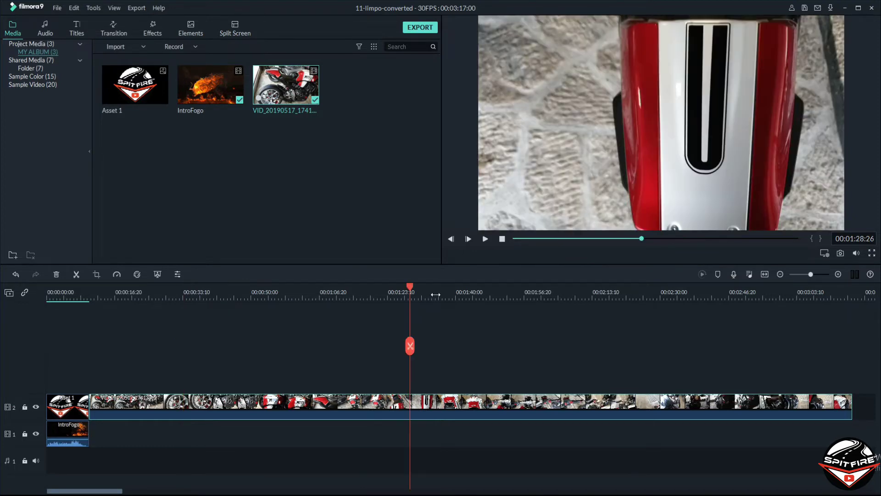
# Step: Zoom in around 00:01:28:26, play the clip up to 00:01:34:06, and fit the whole project in the timeline again
pyautogui.scroll(2, 498, 301)
pyautogui.scroll(3, 498, 302)
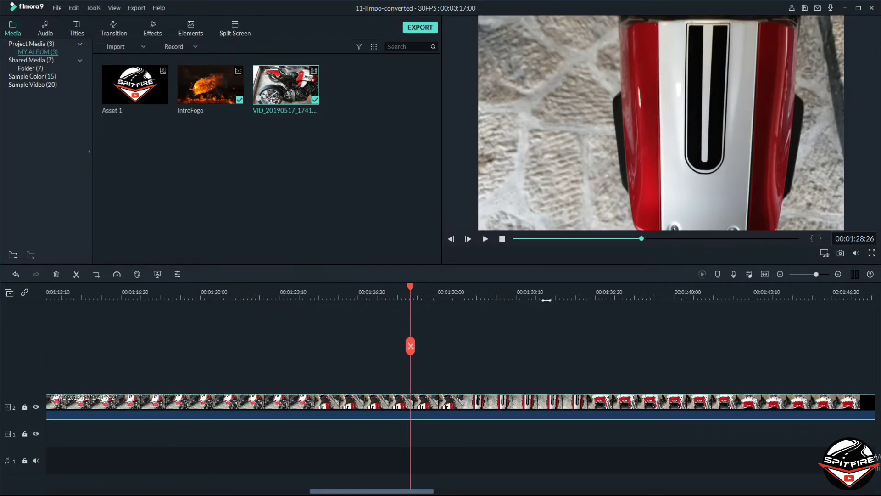
pyautogui.scroll(2, 523, 301)
pyautogui.press('space')
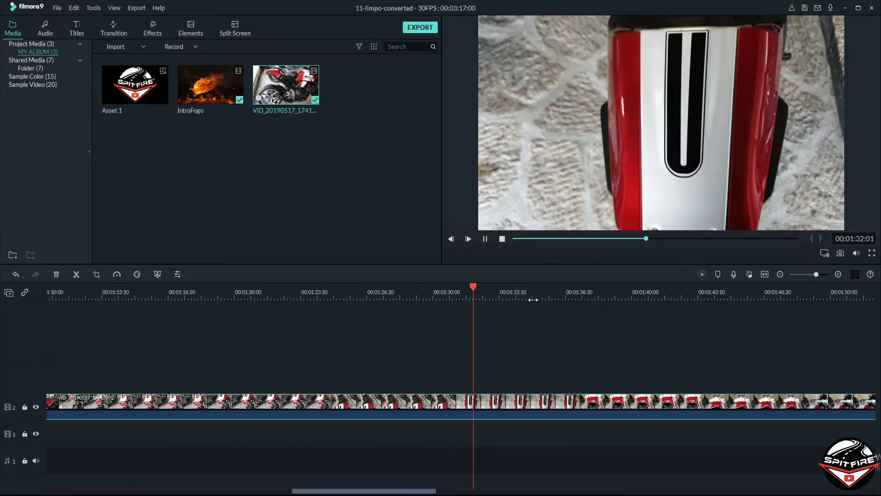
pyautogui.press('space')
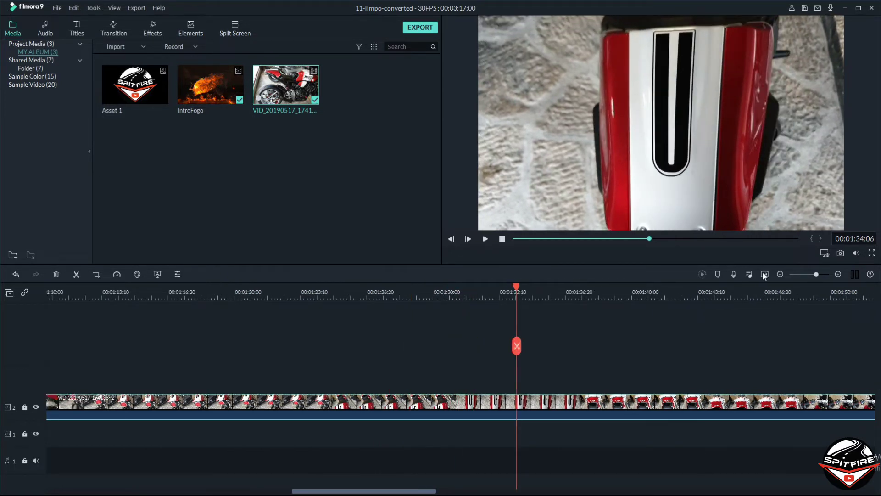
pyautogui.click(764, 274)
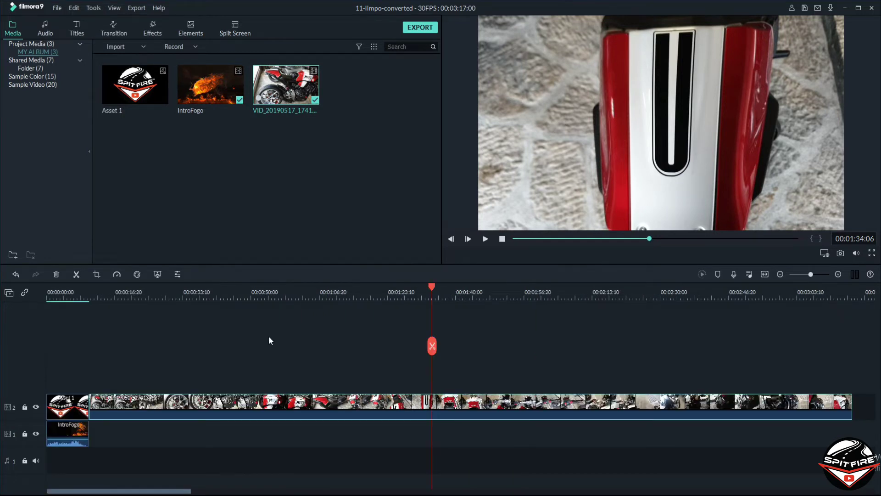
# Step: Look at the Crop and Zoom settings of the motorcycle clip on video track 2 and close them without applying anything
pyautogui.click(592, 319)
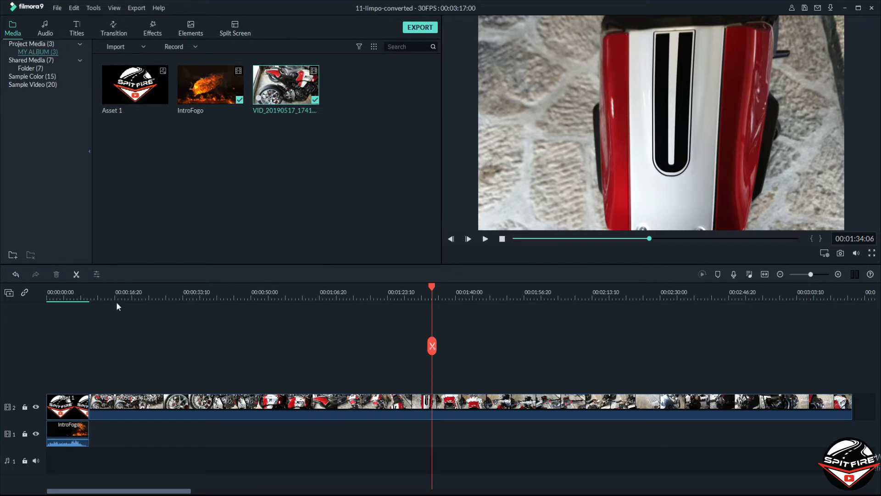
pyautogui.click(103, 407)
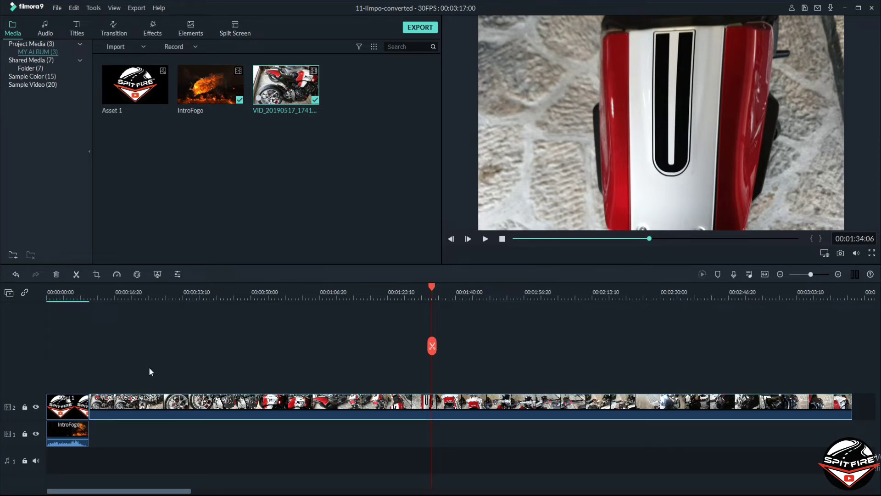
pyautogui.click(96, 274)
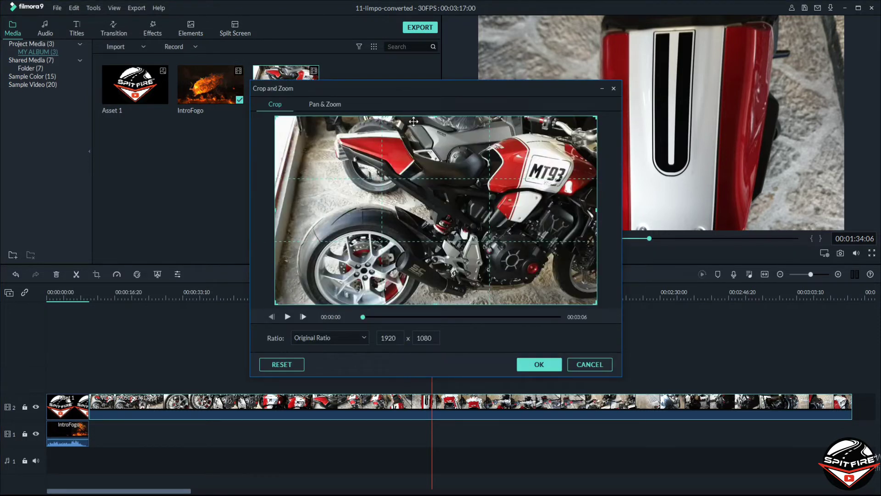
pyautogui.click(592, 364)
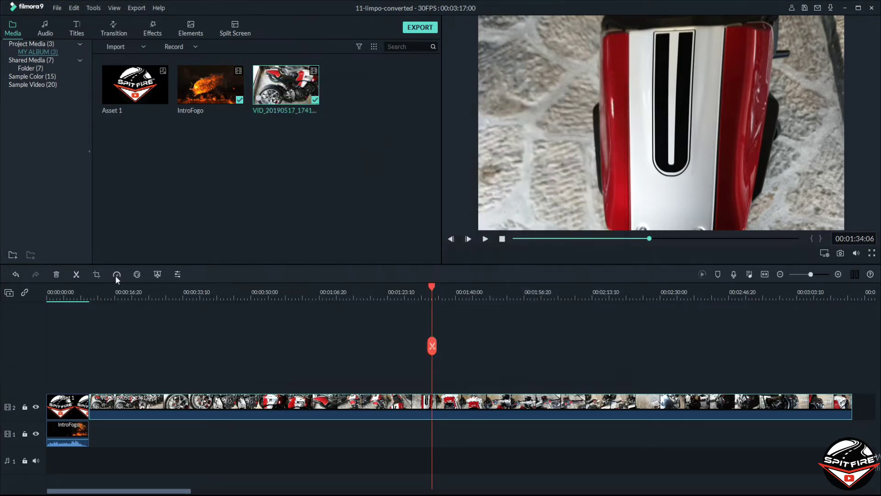
# Step: Go through the motorcycle clip's speed options, from Custom Speed, Slow and Fast to Freeze Frame and Reverse
pyautogui.click(116, 274)
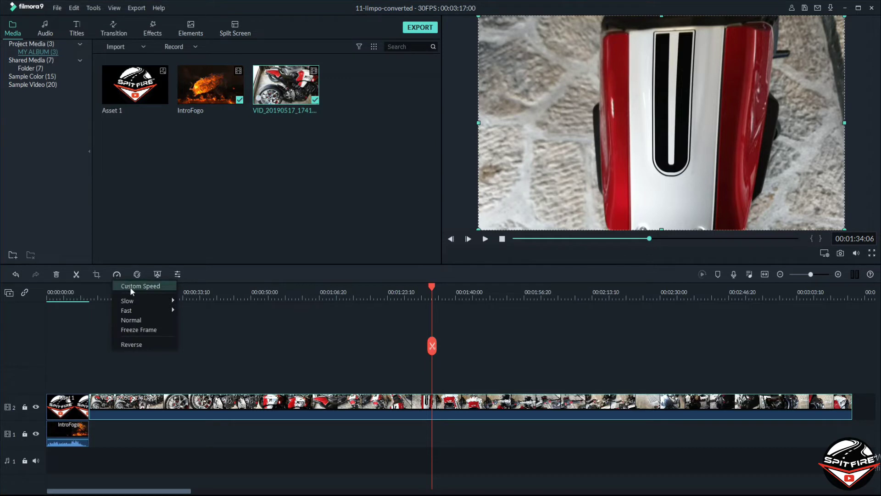
pyautogui.moveTo(139, 298)
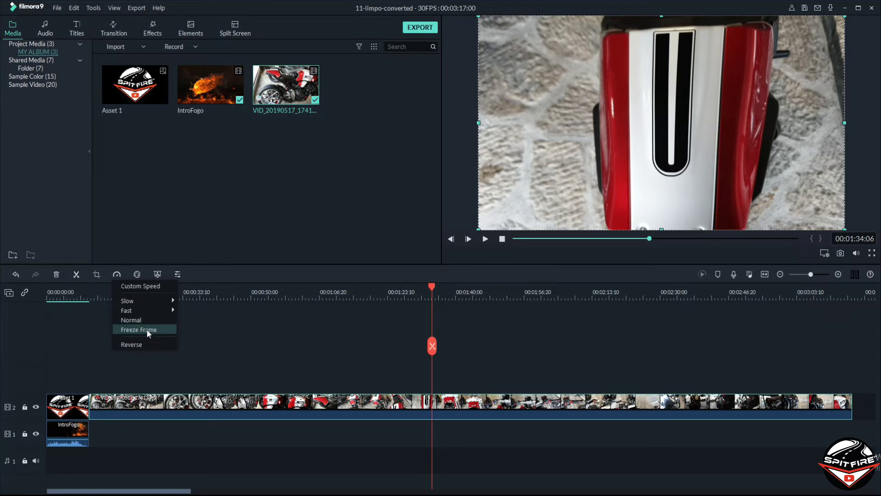
pyautogui.click(133, 344)
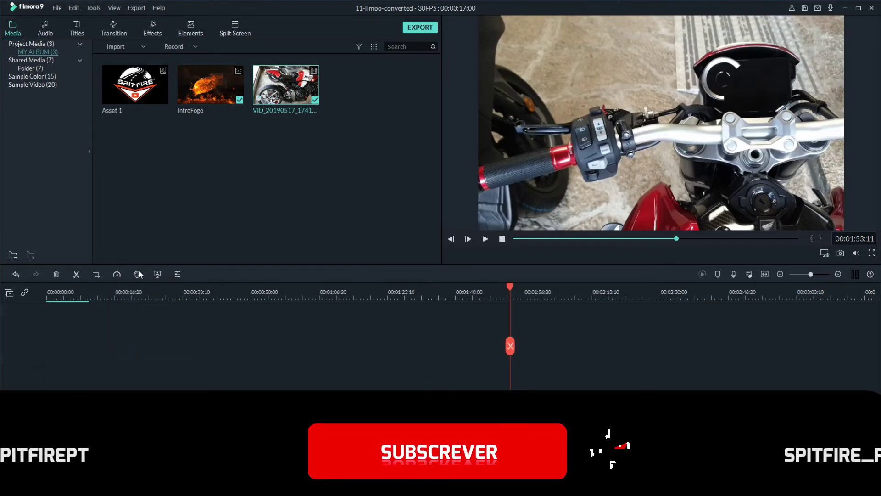
# Step: In Advanced Color Correction, set the clip's vignette to amount -46, size 42, roundness 26, feather 55, exposure 13 and highlight 75
pyautogui.click(138, 273)
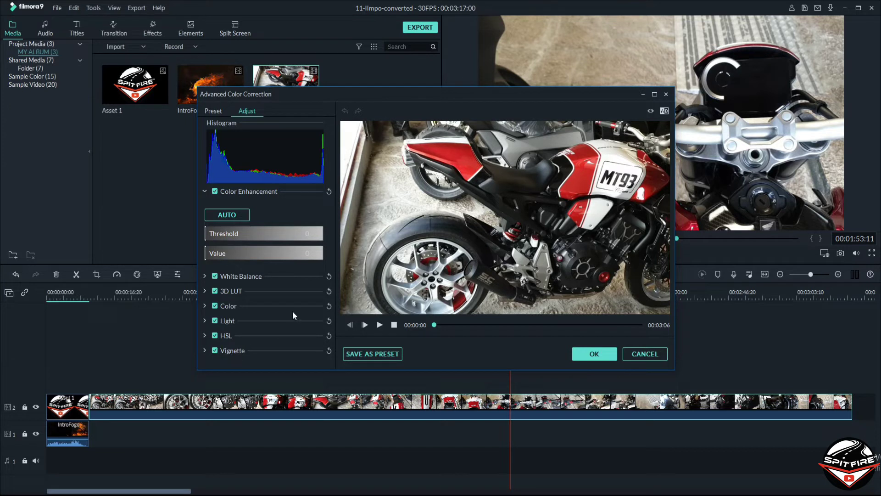
pyautogui.click(204, 351)
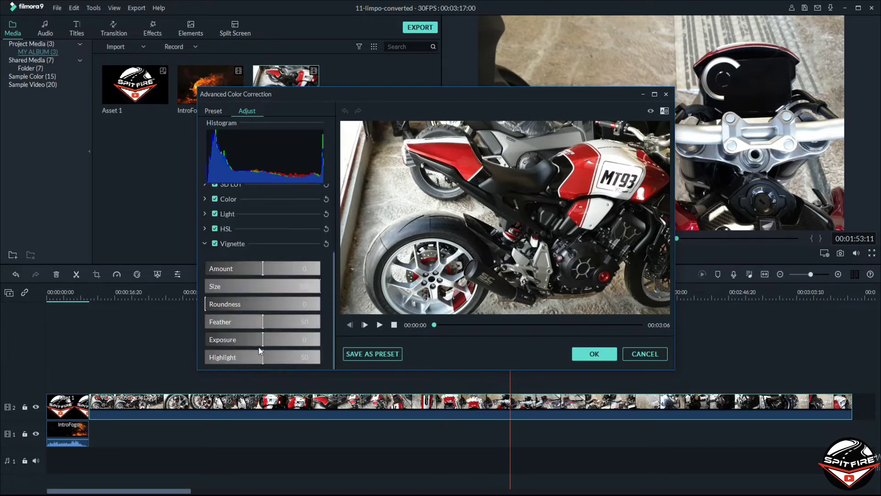
pyautogui.moveTo(263, 269); pyautogui.dragTo(292, 353)
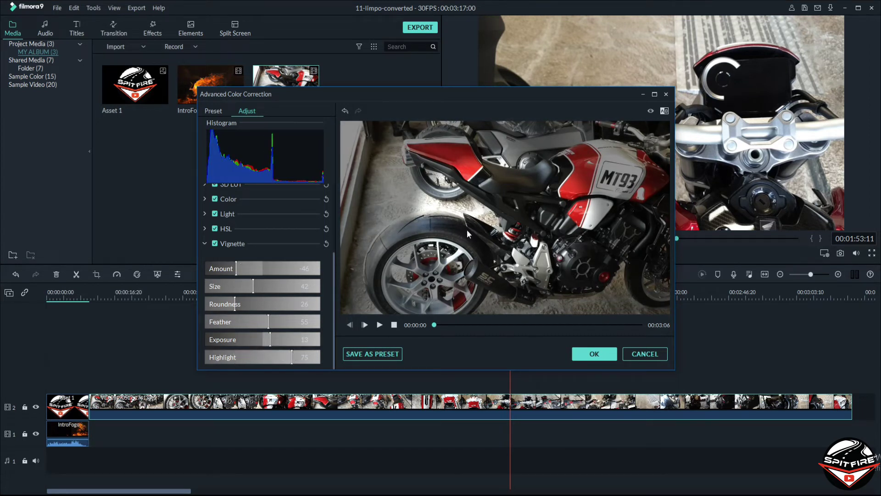
# Step: Set the motorcycle clip's Color Enhancement to a value of 74 and a threshold of 63
pyautogui.scroll(3, 299, 242)
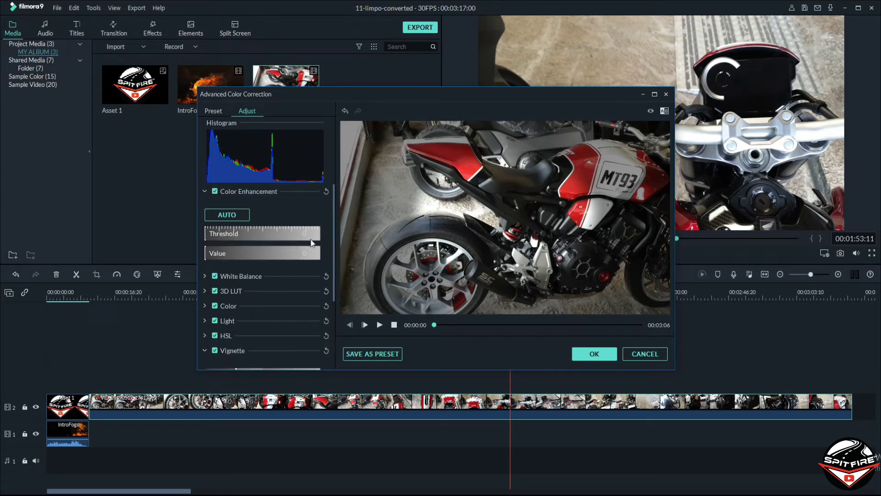
pyautogui.moveTo(211, 255); pyautogui.dragTo(291, 253)
pyautogui.click(236, 233)
pyautogui.moveTo(250, 232); pyautogui.dragTo(277, 233)
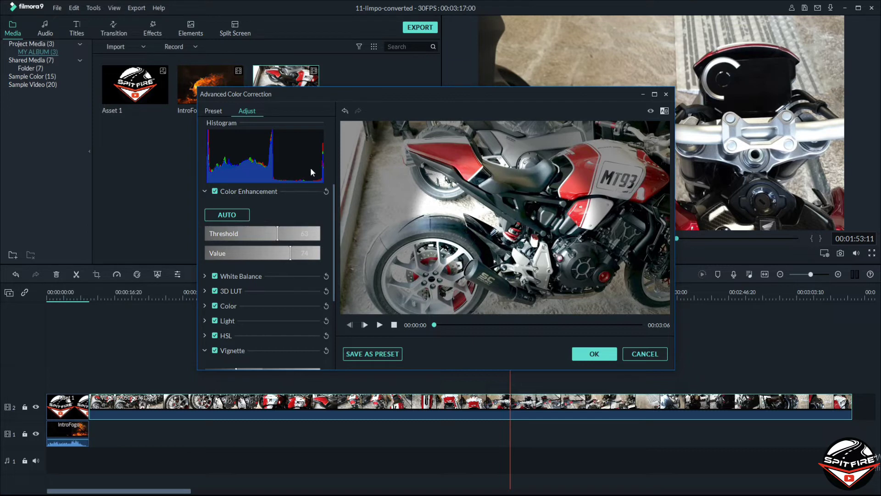
# Step: Discard the open color correction changes and view the motorcycle clip's Chroma Key settings, leaving Chroma Key turned off
pyautogui.click(645, 354)
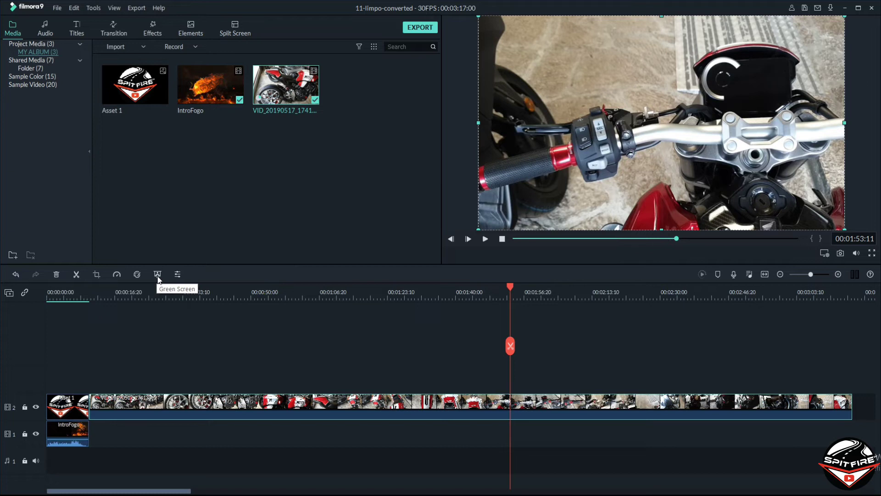
pyautogui.click(157, 276)
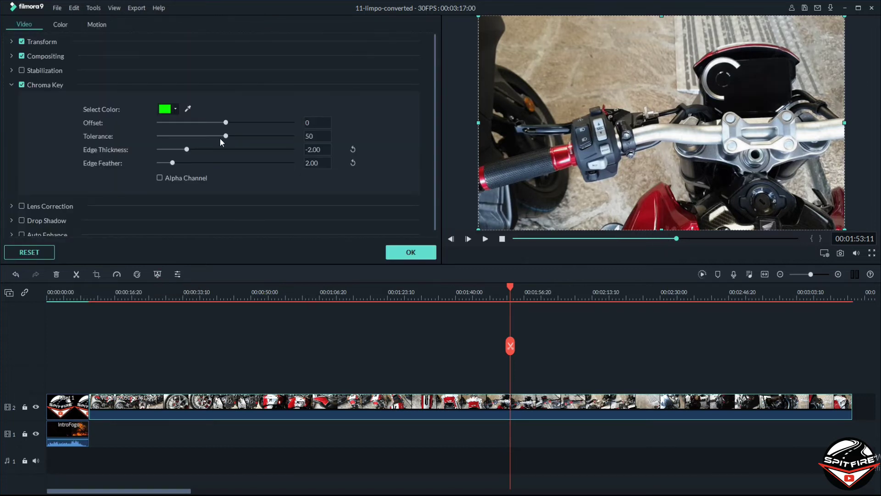
pyautogui.click(24, 84)
pyautogui.click(410, 253)
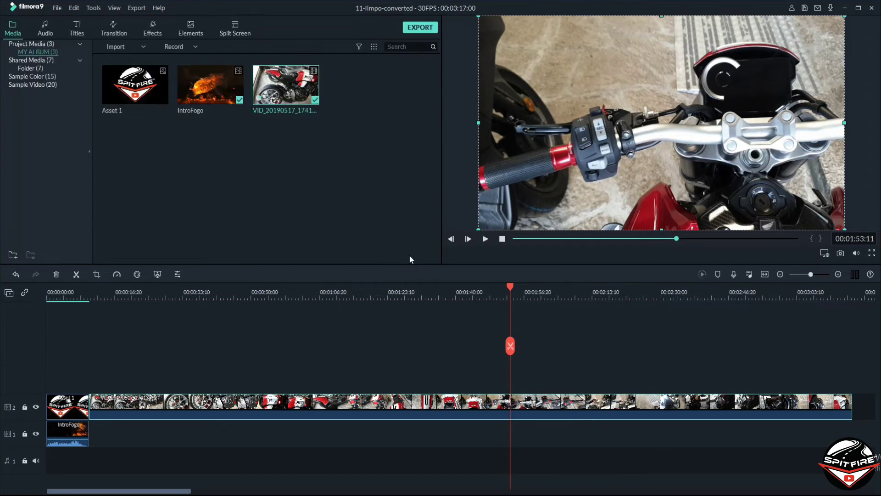
# Step: In the motorcycle clip's Transform settings, set the scale to 100.69%
pyautogui.click(178, 275)
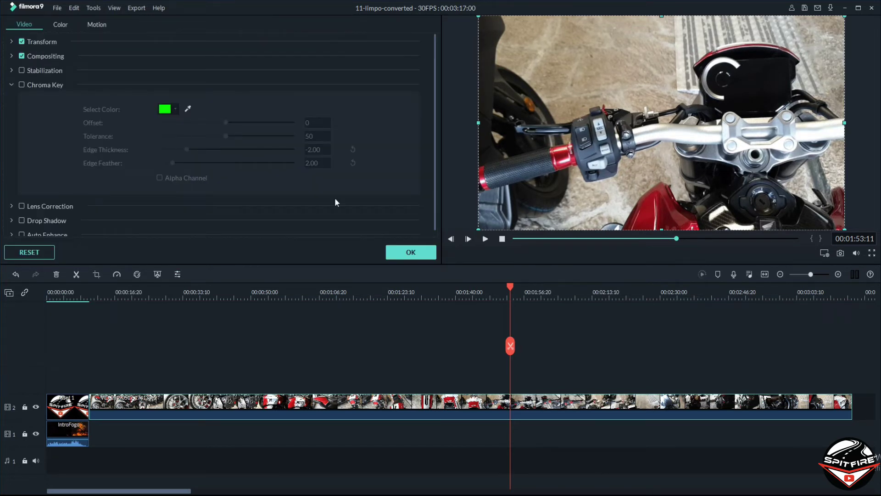
pyautogui.click(11, 41)
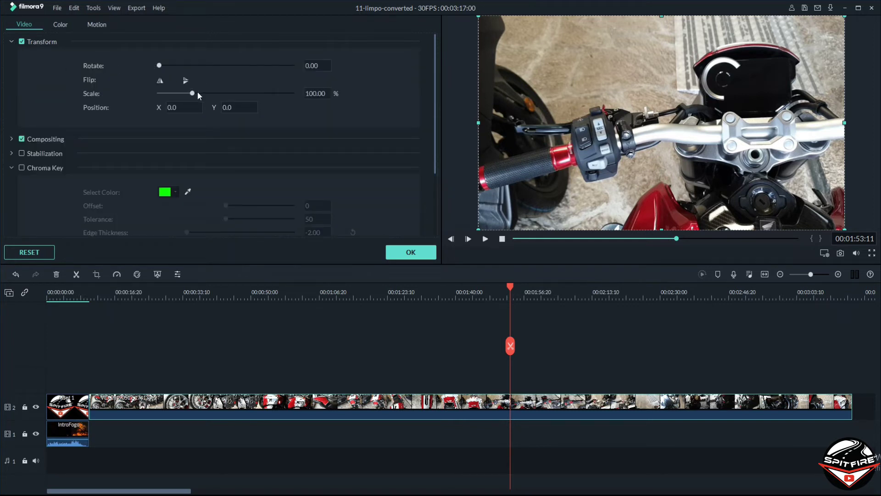
pyautogui.moveTo(197, 92)
pyautogui.mouseDown()
pyautogui.moveTo(235, 101)
pyautogui.moveTo(194, 92)
pyautogui.mouseUp()
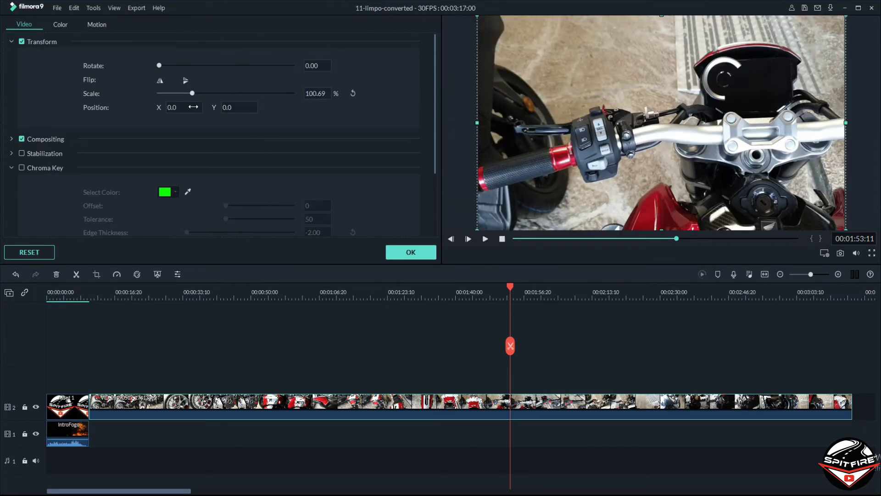
# Step: Try repositioning the motorcycle clip, first with an X position of 10 and then freehand to X 23.9, Y -31.4
pyautogui.click(227, 108)
pyautogui.click(188, 109)
pyautogui.write('10')
pyautogui.press('Tab')
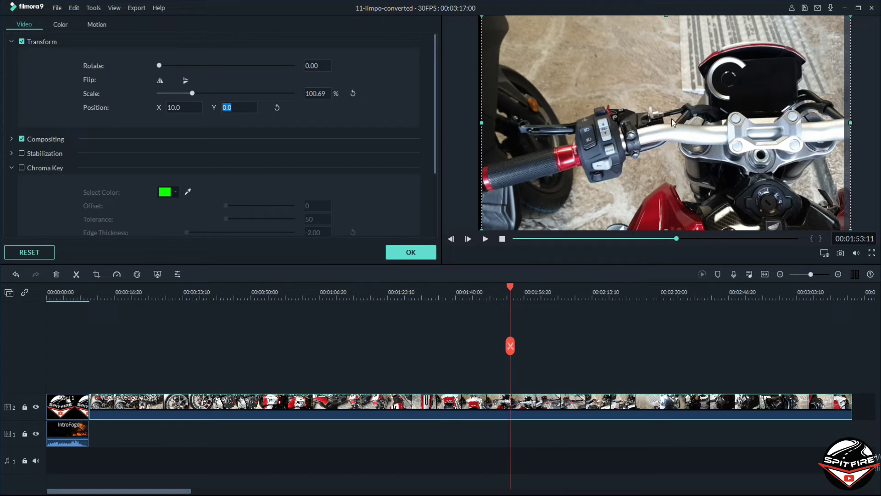
pyautogui.click(708, 101)
pyautogui.moveTo(671, 105)
pyautogui.mouseDown()
pyautogui.moveTo(667, 113)
pyautogui.moveTo(645, 83)
pyautogui.moveTo(668, 101)
pyautogui.mouseUp()
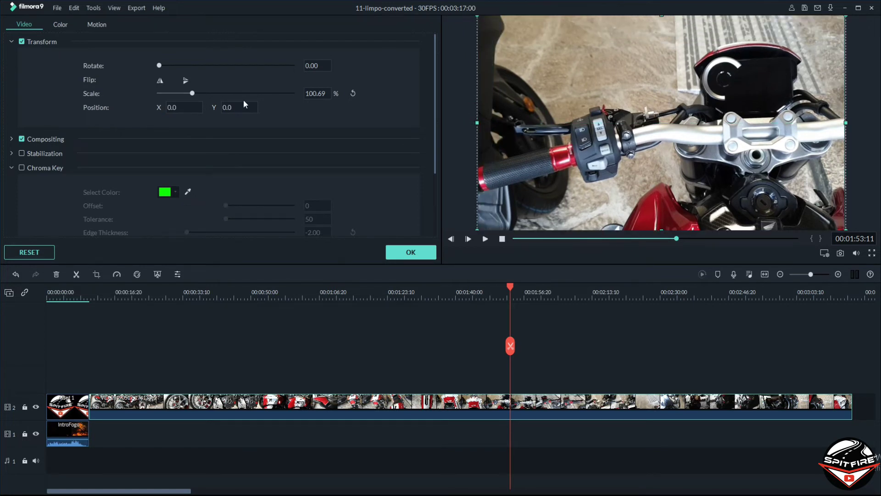
pyautogui.moveTo(578, 95); pyautogui.dragTo(576, 116)
pyautogui.moveTo(574, 133); pyautogui.dragTo(601, 104)
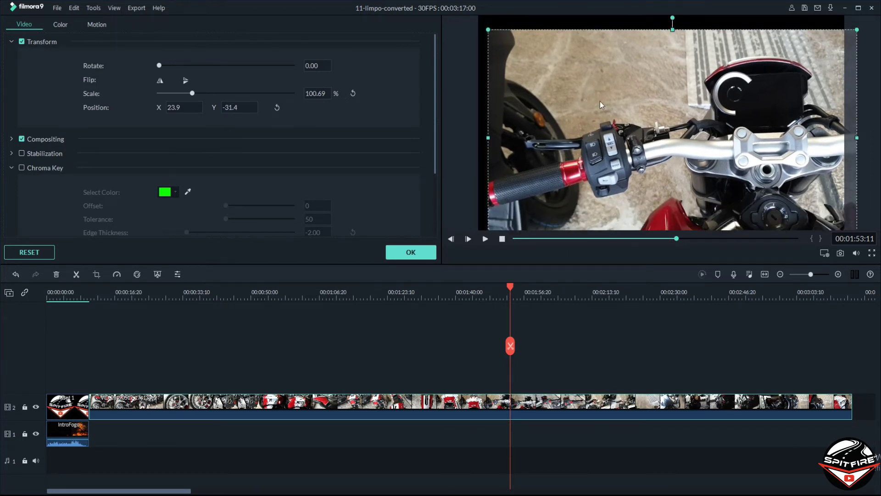
# Step: Set the motorcycle clip's position back to X 0 and Y 0
pyautogui.moveTo(177, 107); pyautogui.dragTo(188, 106)
pyautogui.tripleClick(188, 106)
pyautogui.write('0.0')
pyautogui.press('Return')
pyautogui.doubleClick(242, 105)
pyautogui.write('0')
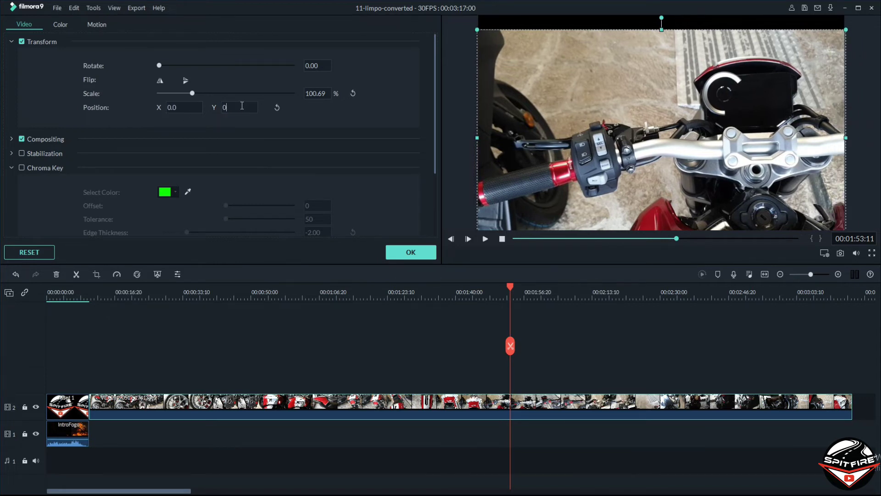
pyautogui.press('Return')
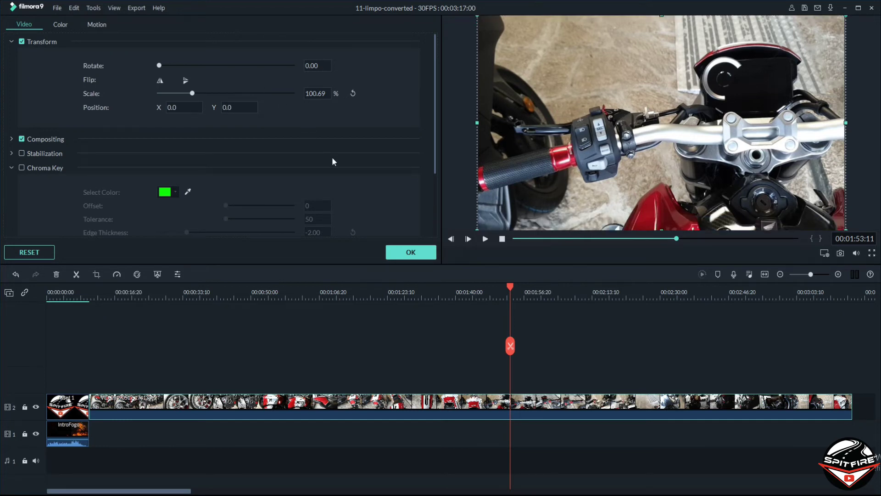
# Step: View the blending modes in the clip's Compositing settings without choosing another one
pyautogui.click(12, 139)
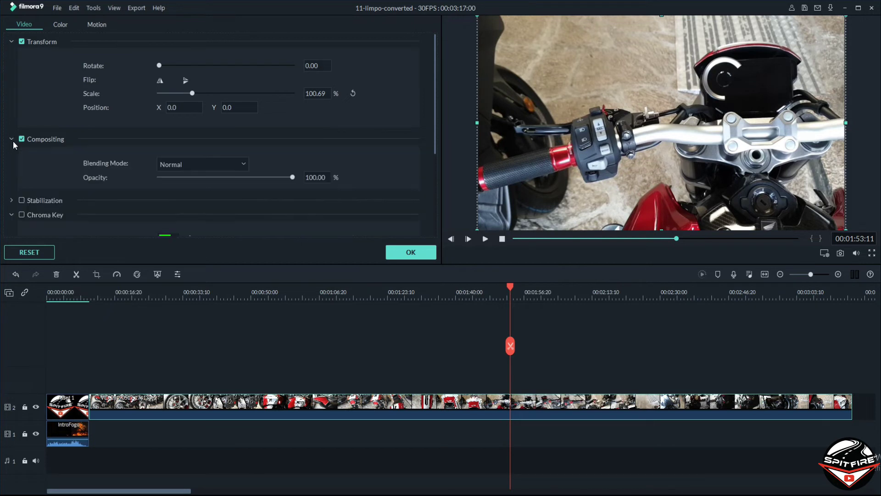
pyautogui.click(203, 162)
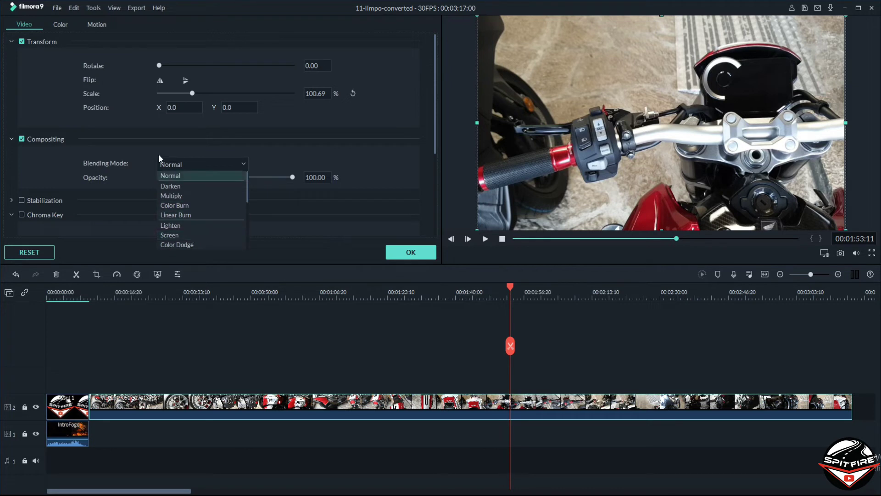
pyautogui.click(103, 150)
# Step: Enable Stabilization for the motorcycle clip, cancel its analysis and turn Stabilization off again
pyautogui.scroll(-3, 146, 176)
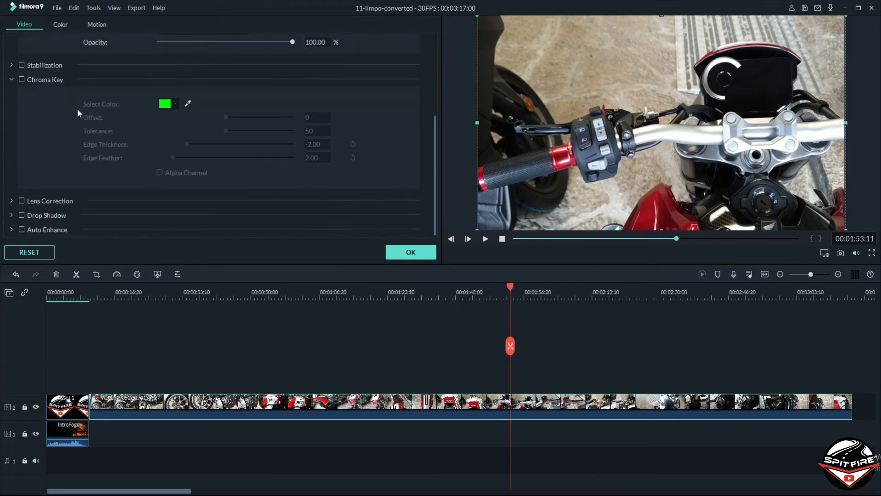
pyautogui.click(21, 65)
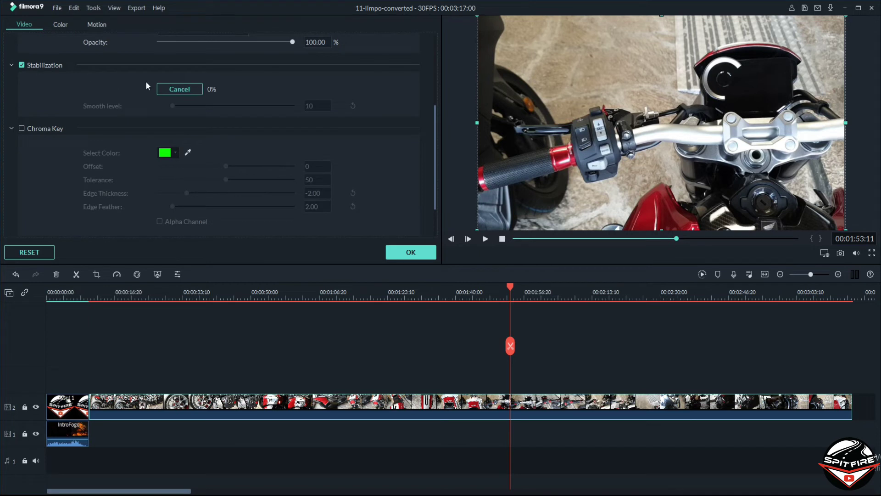
pyautogui.click(170, 88)
pyautogui.click(22, 65)
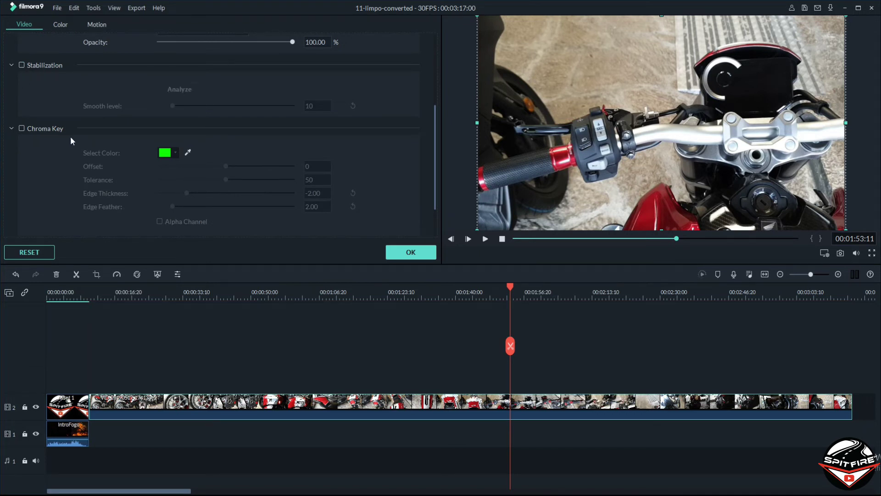
# Step: Enable Lens Correction, look through the camera model profiles and turn Lens Correction off again
pyautogui.scroll(-1, 51, 153)
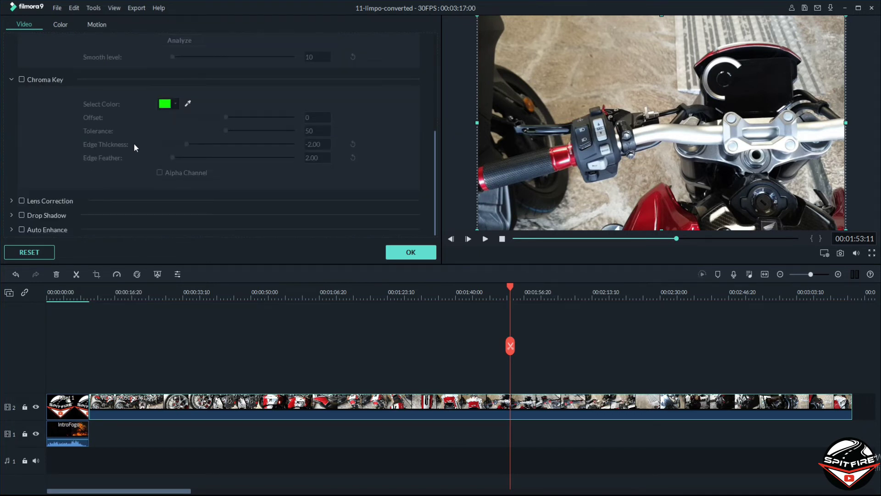
pyautogui.click(21, 198)
pyautogui.click(184, 225)
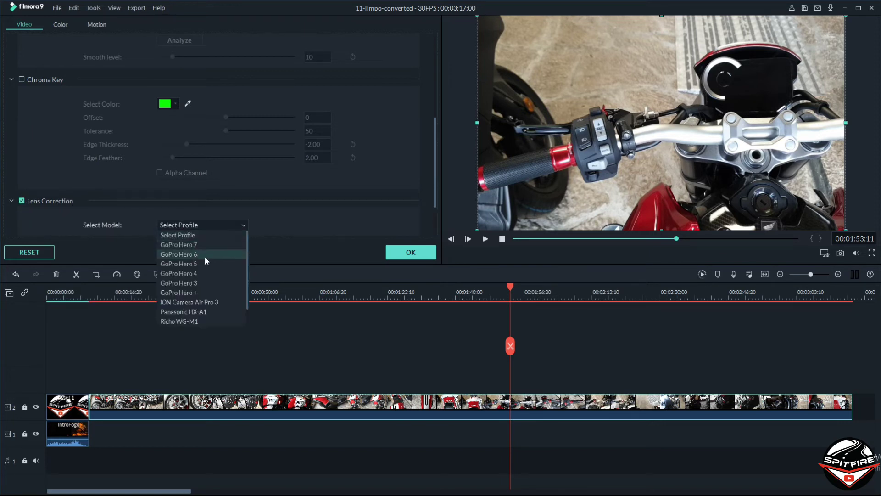
pyautogui.scroll(-1, 192, 317)
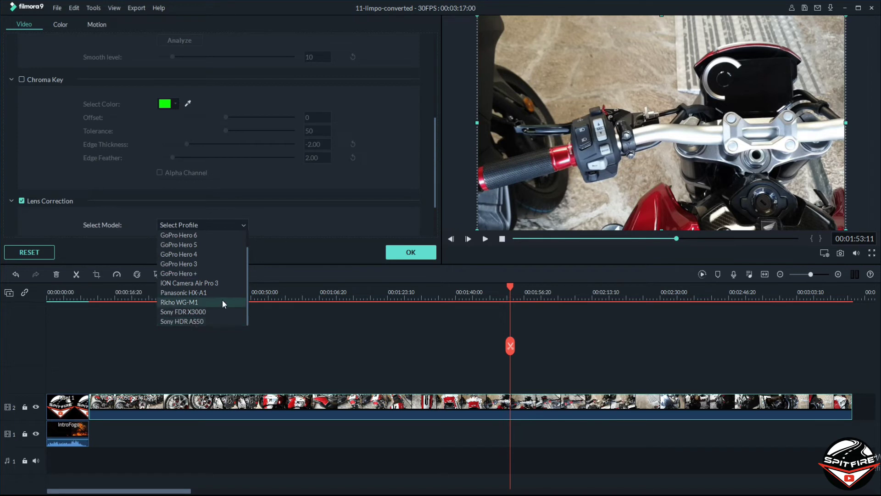
pyautogui.click(15, 202)
pyautogui.click(12, 200)
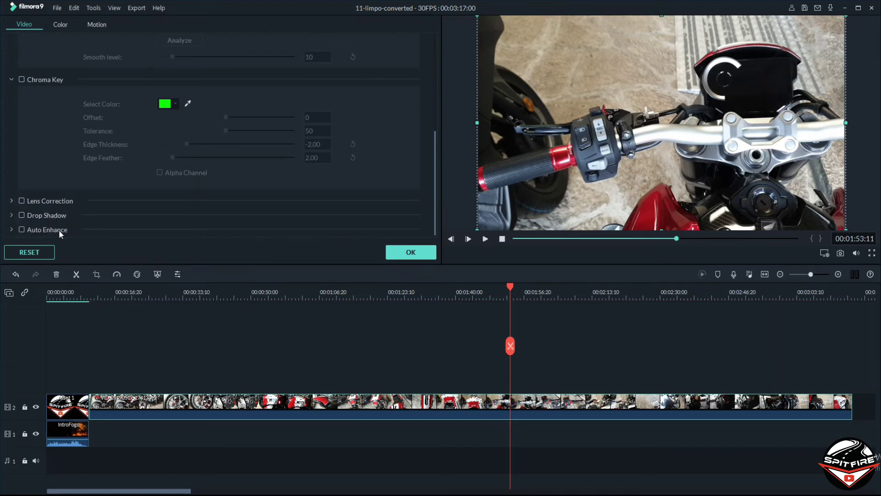
# Step: Try Auto Enhance on the clip with an amount of 85, turn it off again and confirm the clip settings
pyautogui.click(21, 229)
pyautogui.scroll(-1, 111, 210)
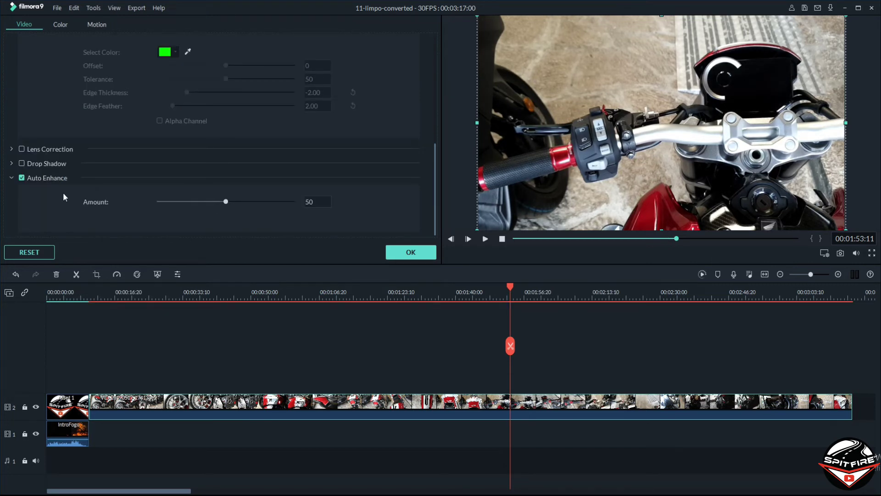
pyautogui.click(24, 177)
pyautogui.click(24, 177)
pyautogui.moveTo(248, 203); pyautogui.dragTo(273, 205)
pyautogui.click(22, 178)
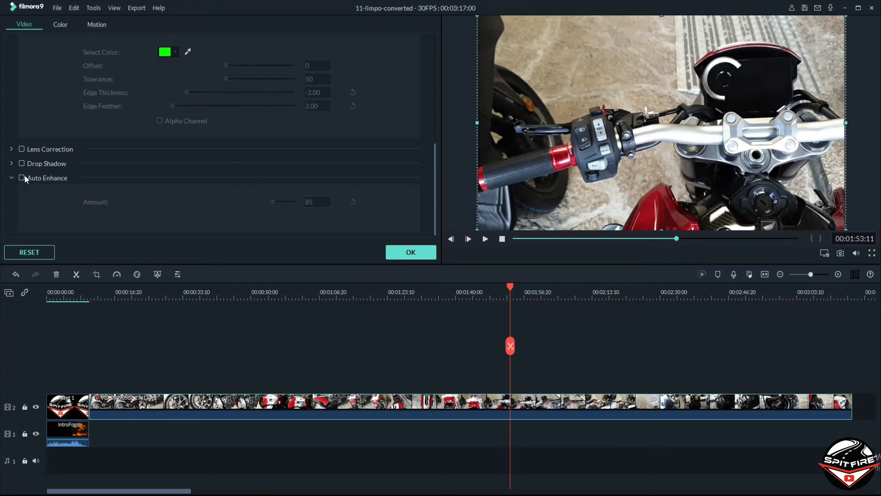
pyautogui.click(413, 247)
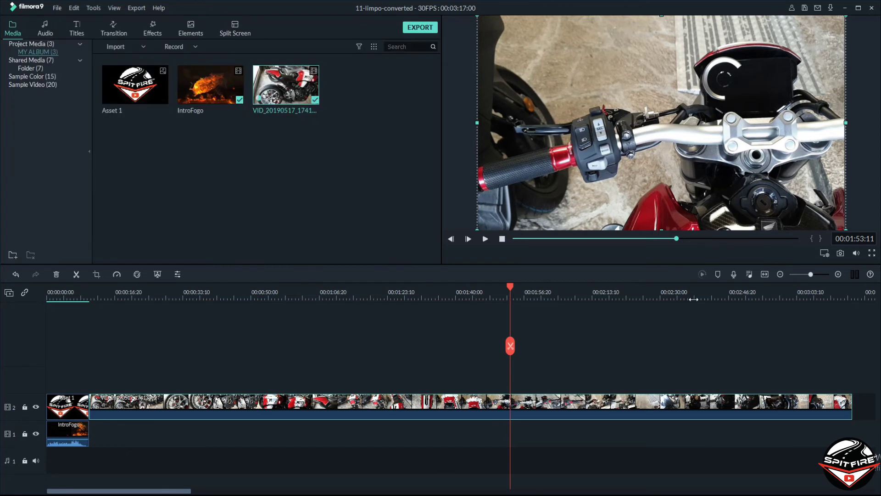
# Step: Deselect the clip and add timeline markers at 00:01:53:11 and 00:02:26:06, plus one between them shortly before 00:02:13:10
pyautogui.click(689, 338)
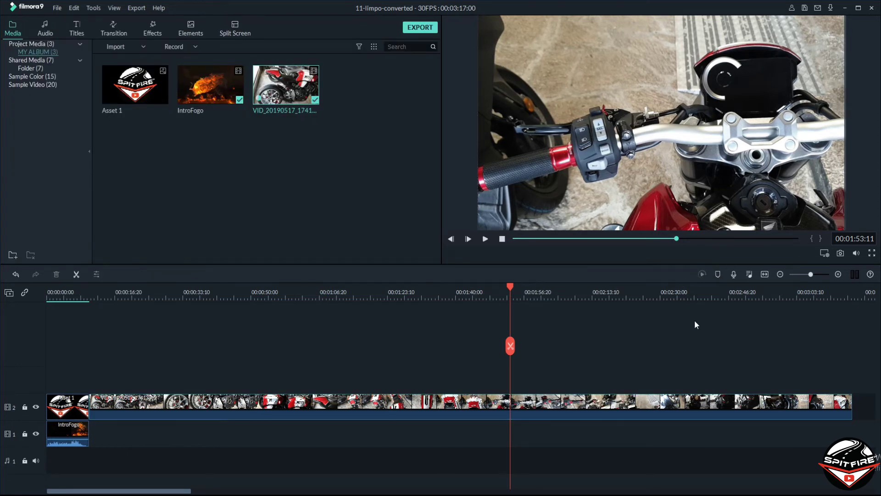
pyautogui.click(719, 274)
pyautogui.moveTo(513, 287); pyautogui.dragTo(646, 290)
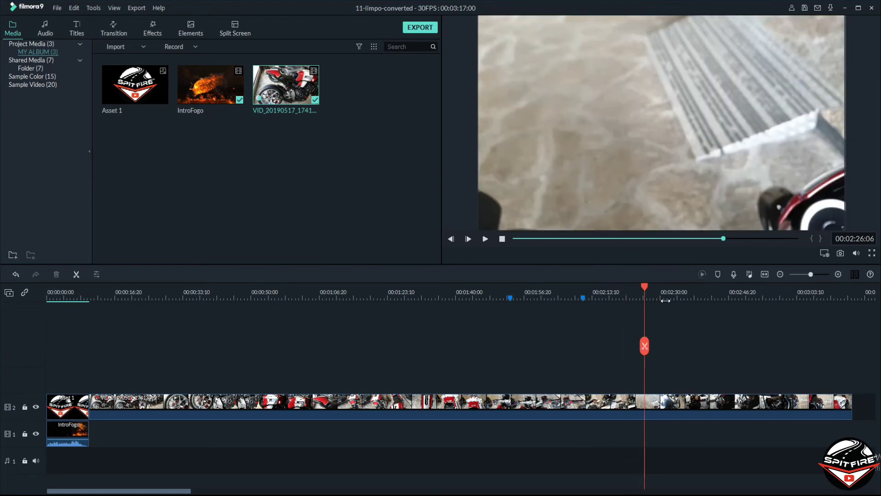
pyautogui.press('m')
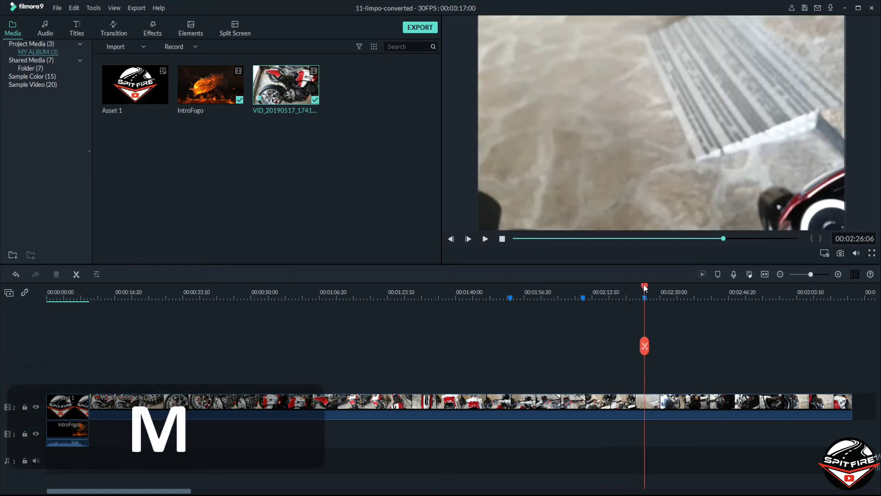
# Step: Add timeline markers at 00:00:54:04 and 00:01:28:03
pyautogui.moveTo(644, 285)
pyautogui.mouseDown()
pyautogui.moveTo(292, 272)
pyautogui.moveTo(268, 282)
pyautogui.mouseUp()
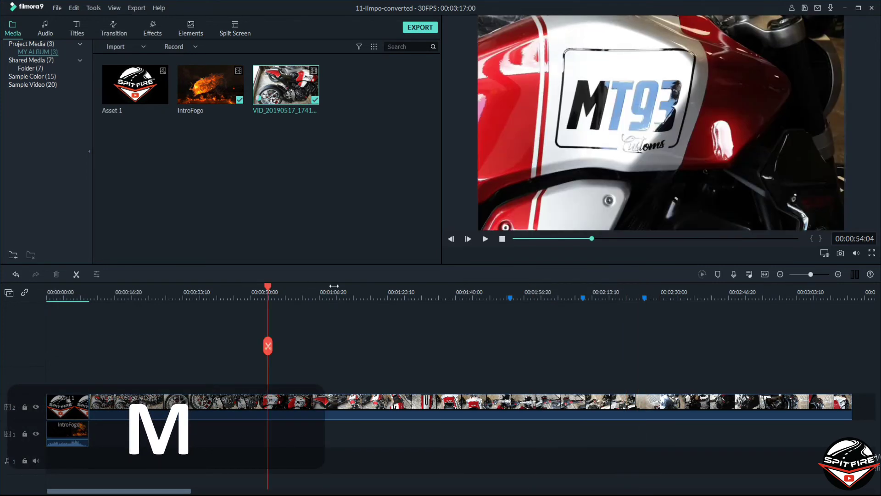
pyautogui.press('End')
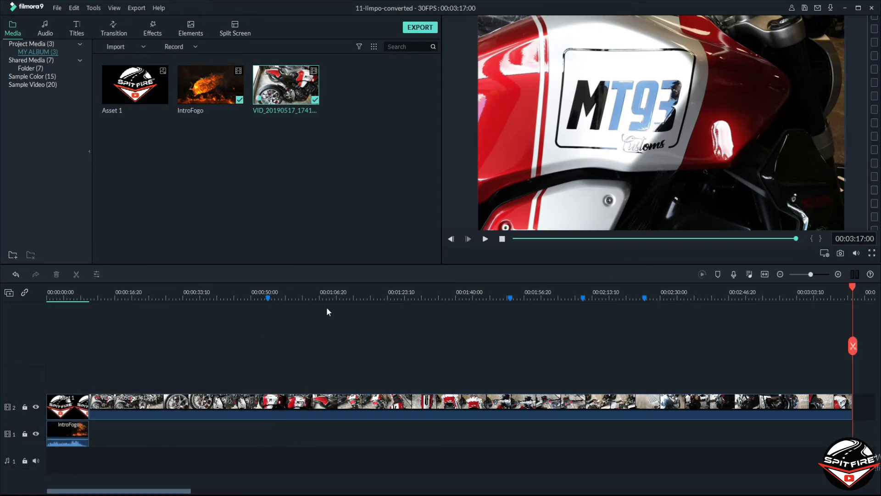
pyautogui.press('Up')
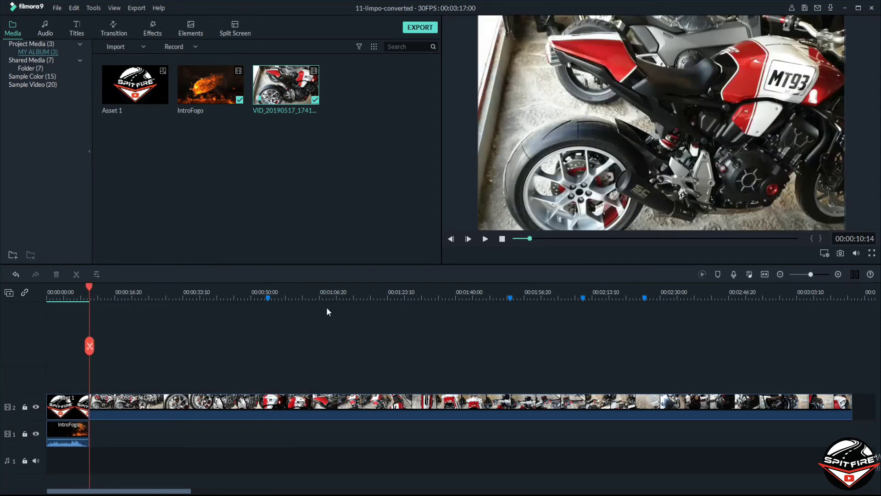
pyautogui.click(407, 299)
pyautogui.press('m')
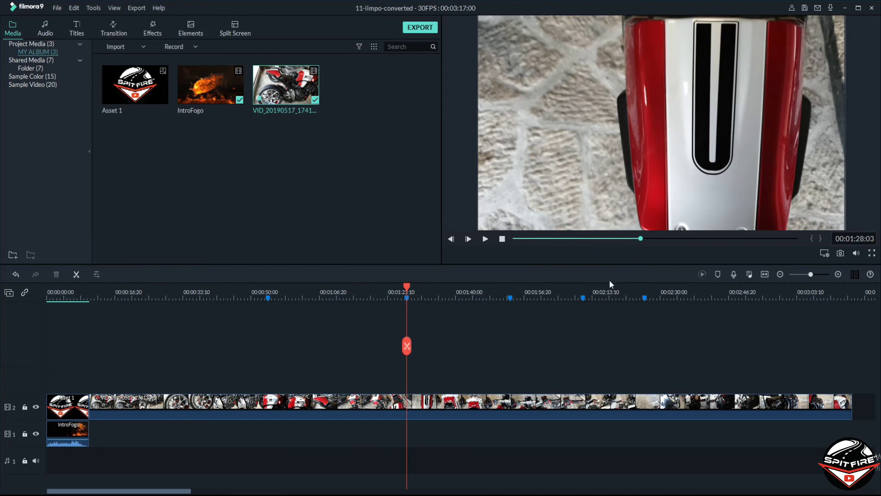
# Step: Look at the Record Audio options and the Audio Mixer's track levels, closing both without recording or changing anything
pyautogui.click(734, 274)
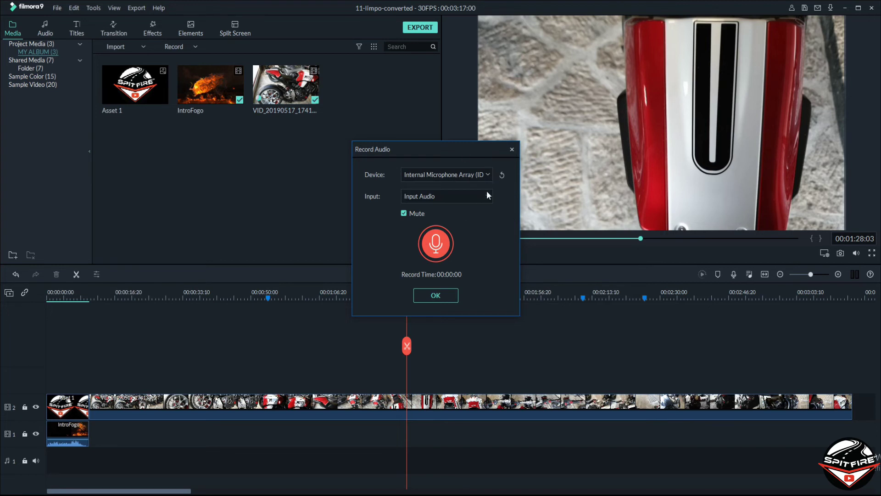
pyautogui.click(442, 291)
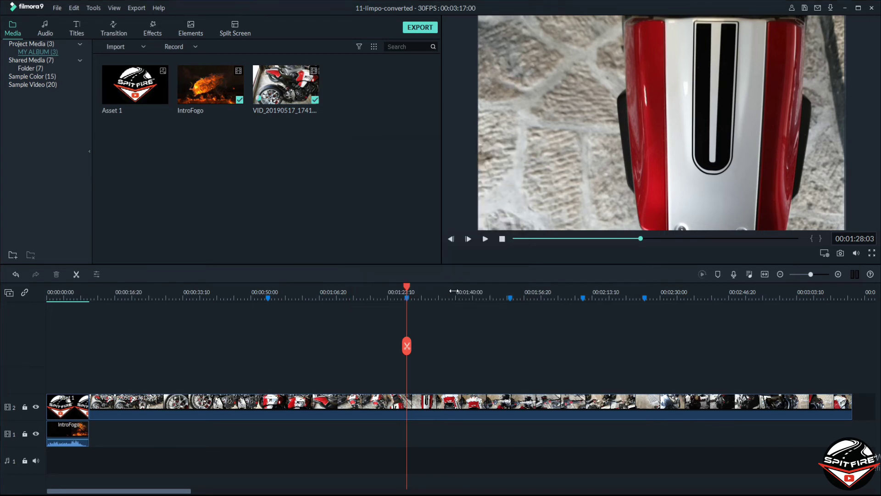
pyautogui.click(749, 276)
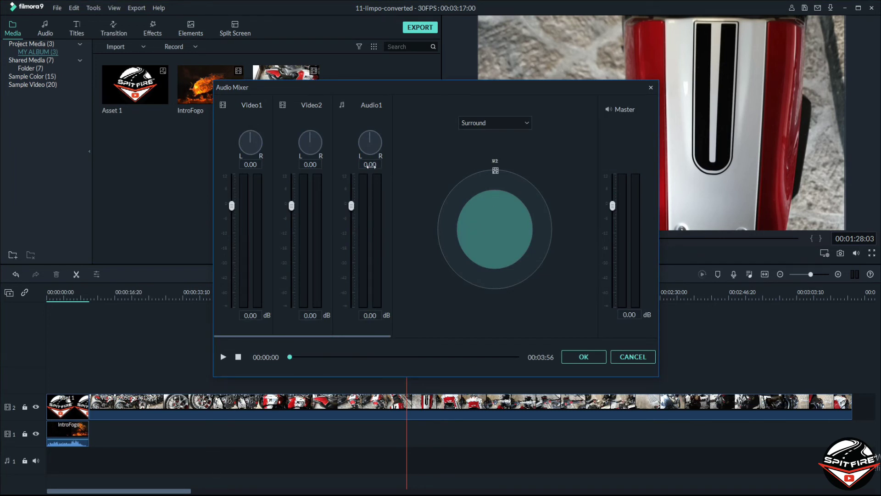
pyautogui.press('space')
pyautogui.click(619, 357)
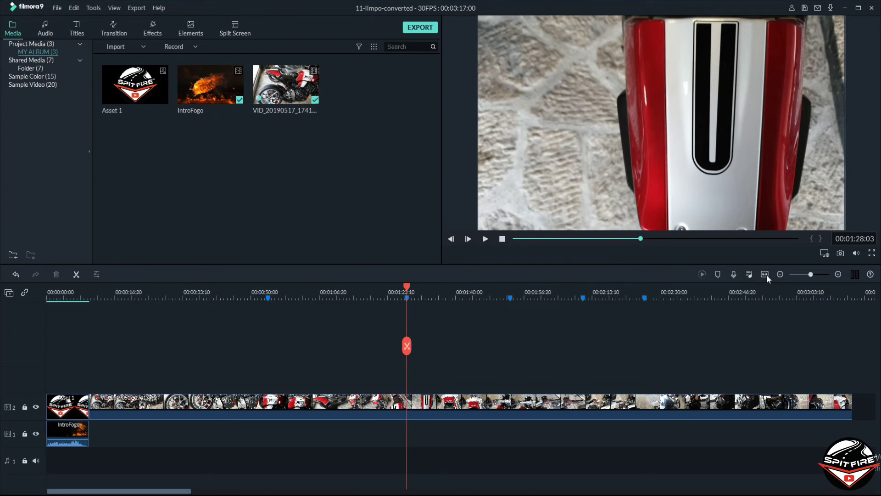
# Step: Show the audio level meter beside the timeline
pyautogui.click(856, 275)
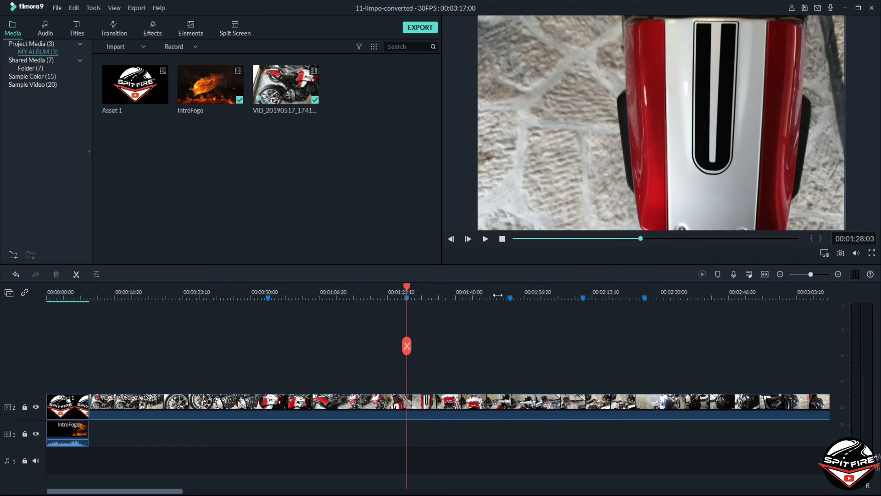
# Step: Play the timeline from about 00:01:41 and from the intro at the start, watching the audio level meter, and pause
pyautogui.click(458, 290)
pyautogui.press('space')
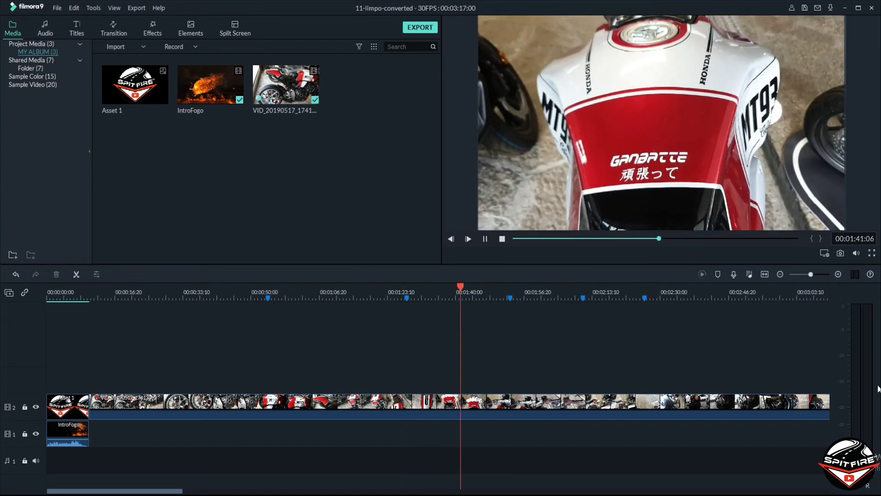
pyautogui.press('Home')
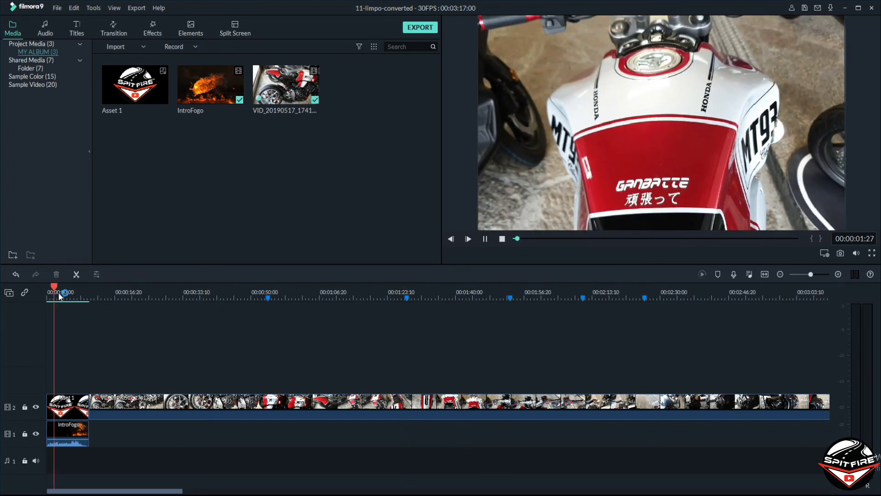
pyautogui.press('space')
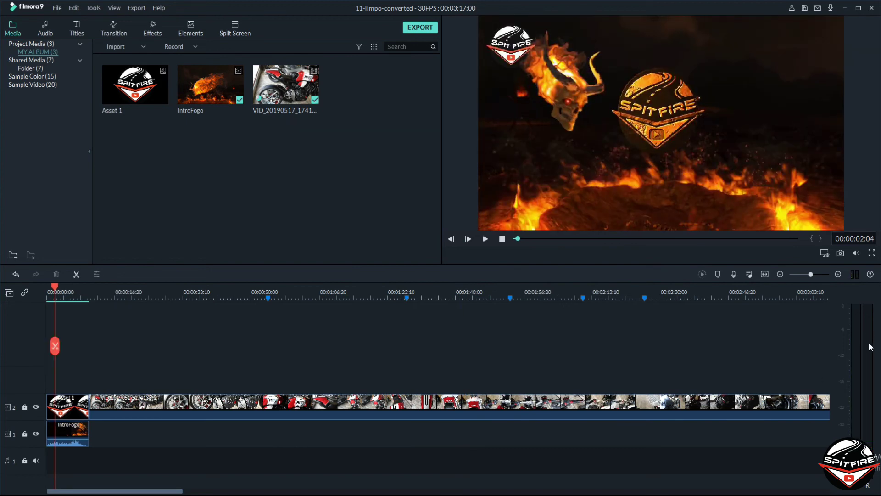
pyautogui.press('space')
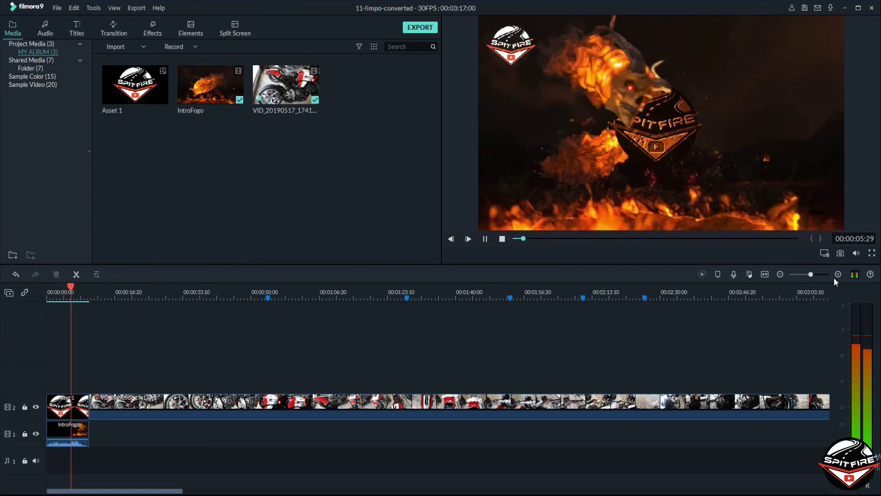
pyautogui.press('space')
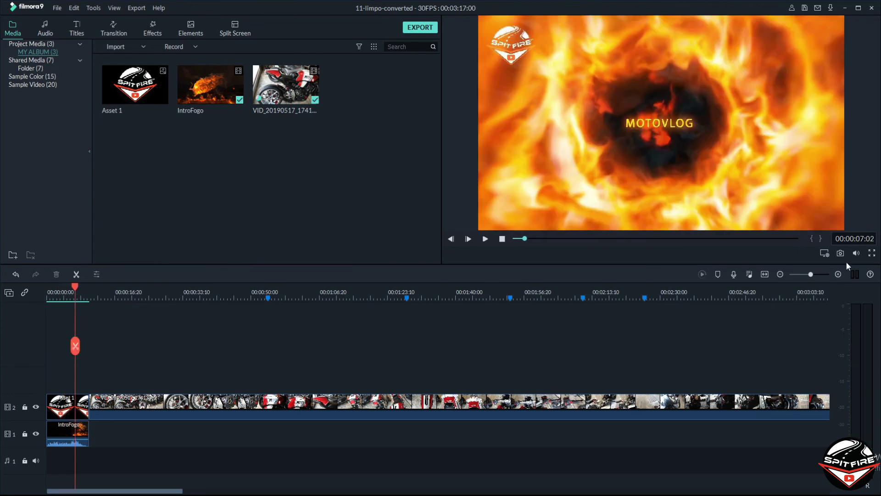
# Step: Look at the project's aspect ratio, resolution and frame rate settings, and close them without changes
pyautogui.click(826, 254)
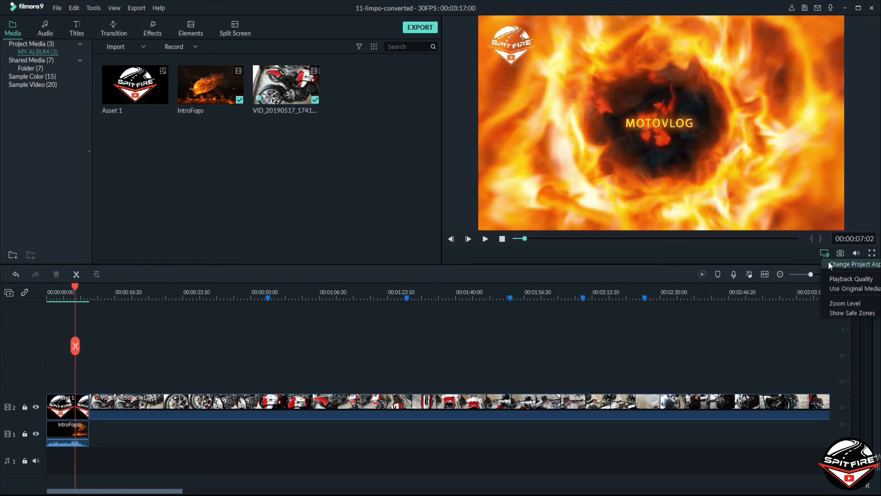
pyautogui.click(835, 265)
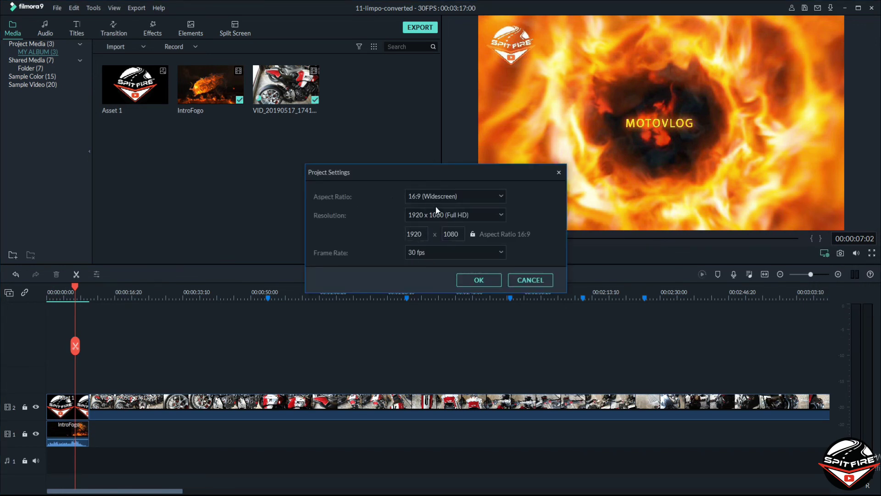
pyautogui.click(548, 278)
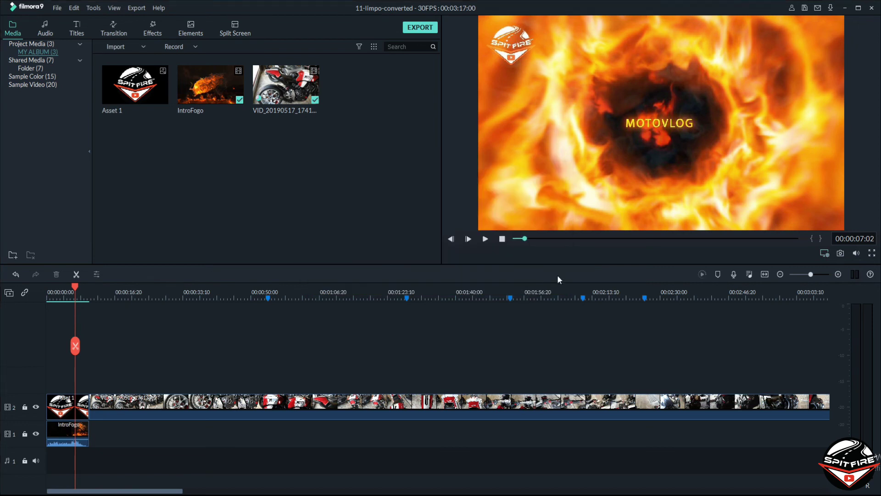
# Step: Change the playback quality of the preview
pyautogui.click(825, 251)
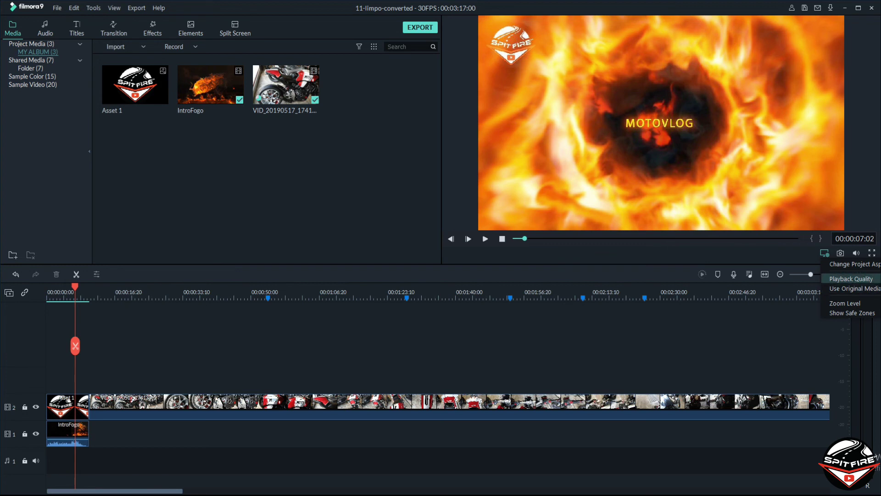
pyautogui.click(852, 279)
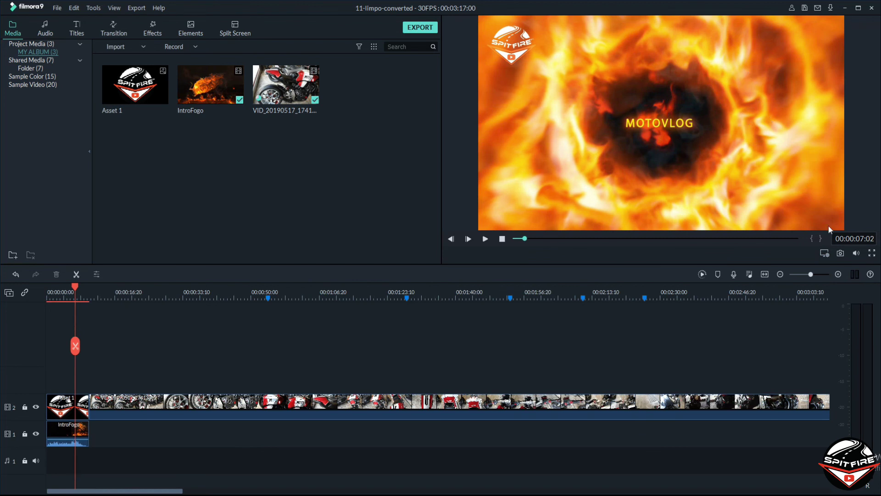
# Step: Enlarge the preview's zoom level, play the video, and restore the zoom level that fits the frame to the preview
pyautogui.click(825, 253)
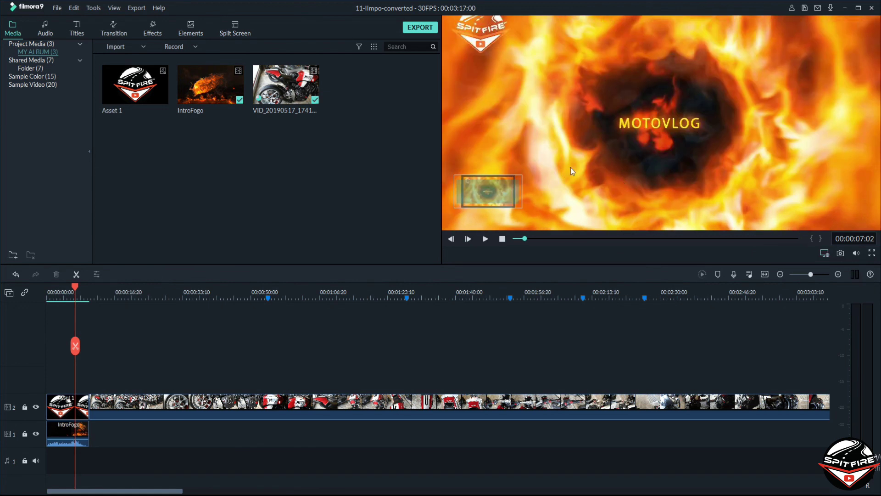
pyautogui.press('space')
pyautogui.click(825, 253)
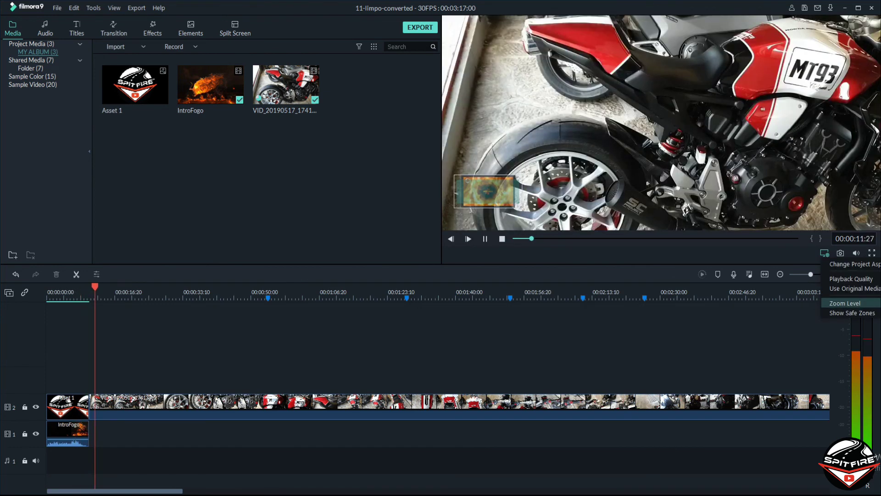
pyautogui.click(789, 304)
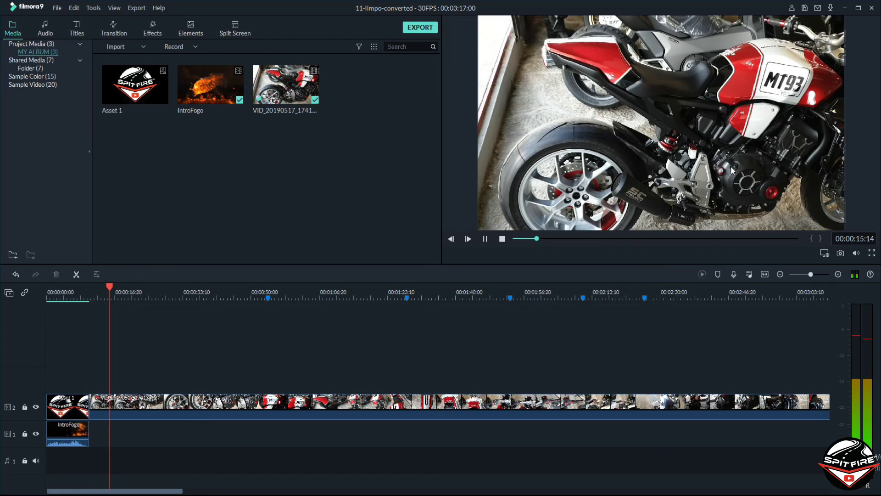
# Step: Show the volume slider of the preview player
pyautogui.moveTo(856, 253)
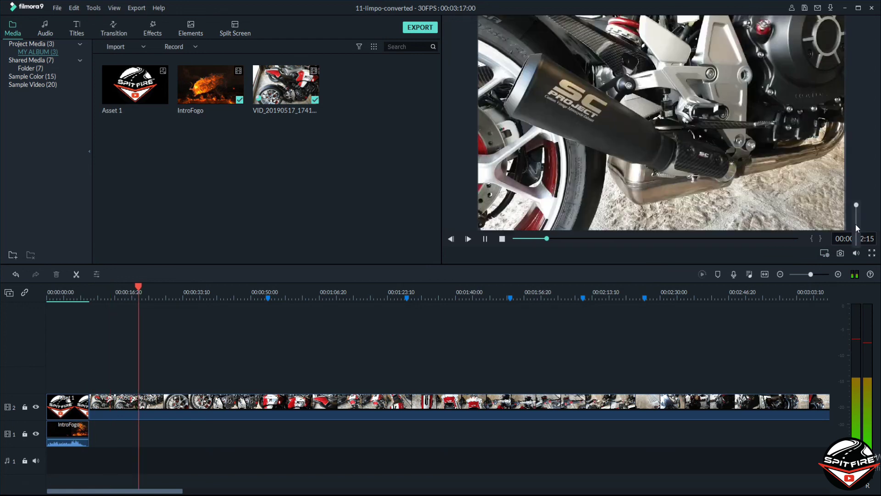